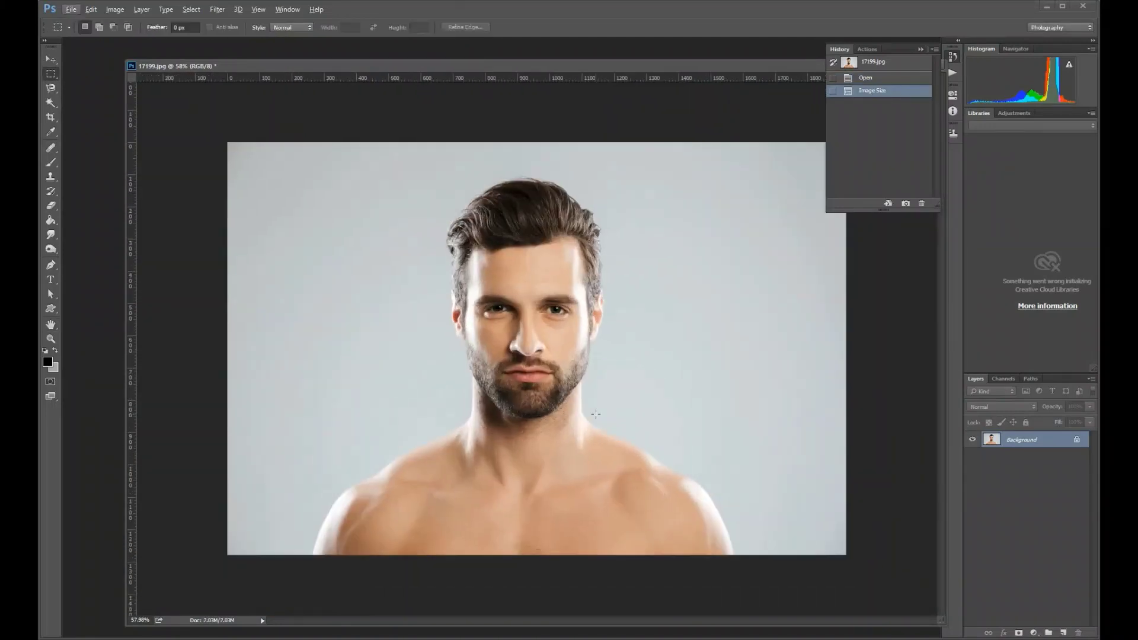
# Trace the man with the Polygonal Lasso, invert to the background, and add a new layer.
pyautogui.click(89, 102)
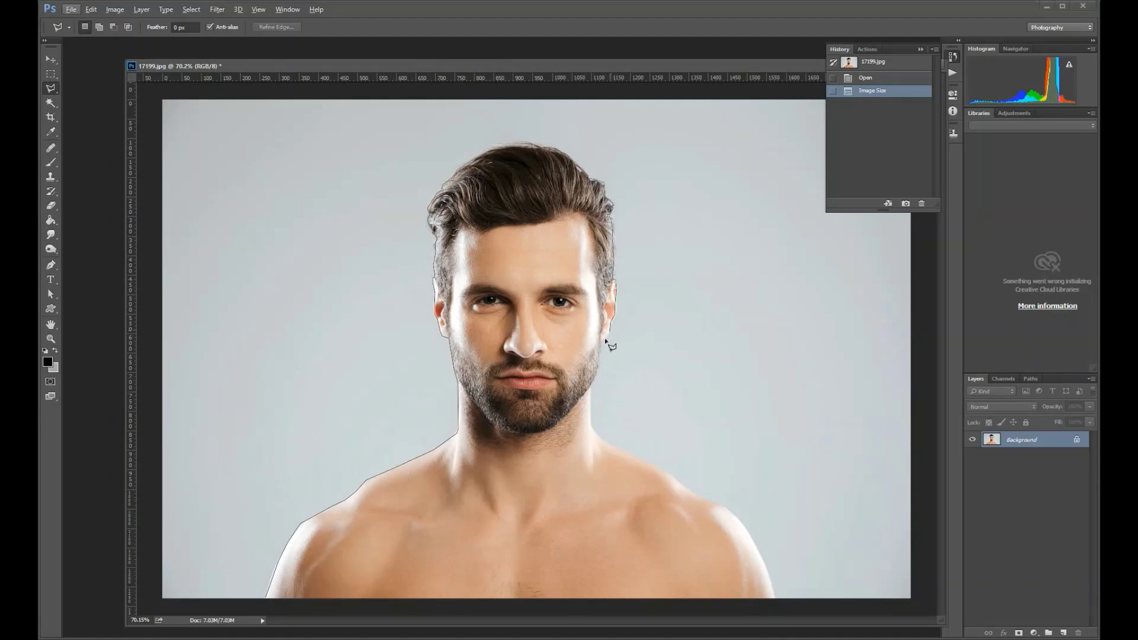
pyautogui.click(780, 604)
pyautogui.hotkey('ctrl', 'shift', 'i')
pyautogui.hotkey('ctrl', 'j')
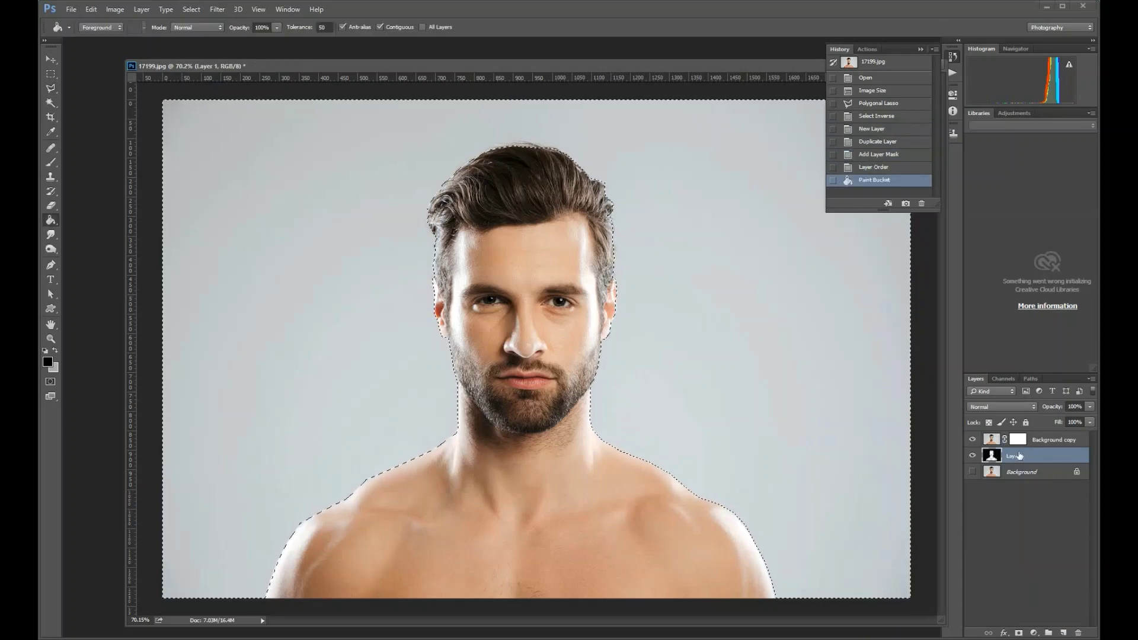
# Load the man's outline on the masked Background copy, save it as a selection, and deselect.
pyautogui.click(1054, 440)
pyautogui.keyDown('ctrl'); pyautogui.click(992, 455); pyautogui.keyUp('ctrl')
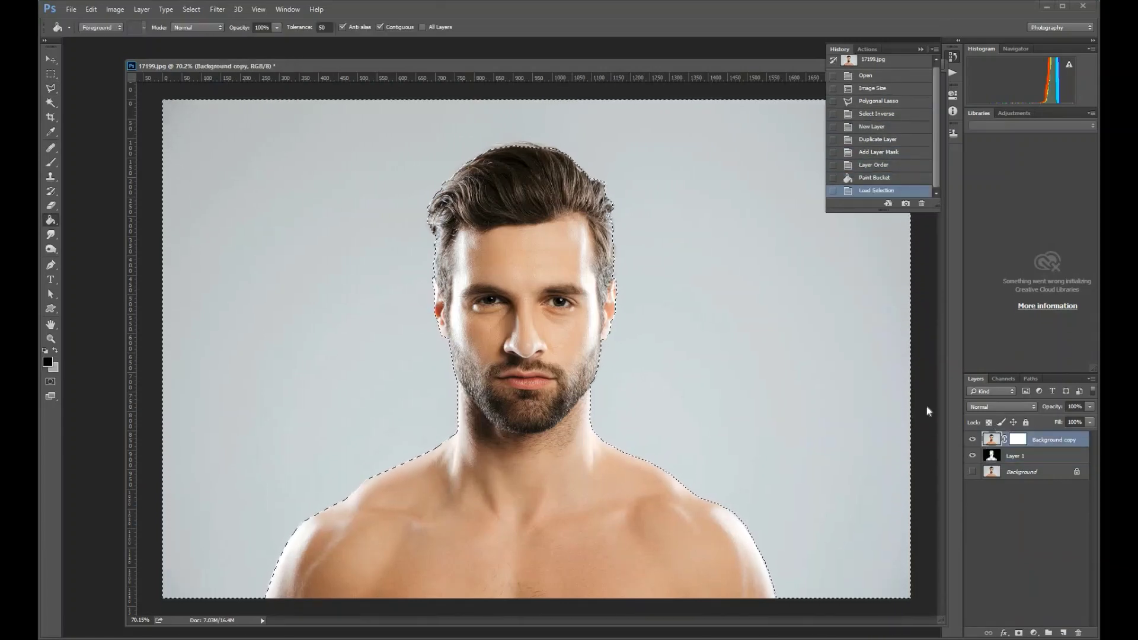
pyautogui.press('m')
pyautogui.rightClick(522, 252)
pyautogui.rightClick(688, 252)
pyautogui.click(613, 322)
pyautogui.press('Return')
pyautogui.hotkey('ctrl', 'd')
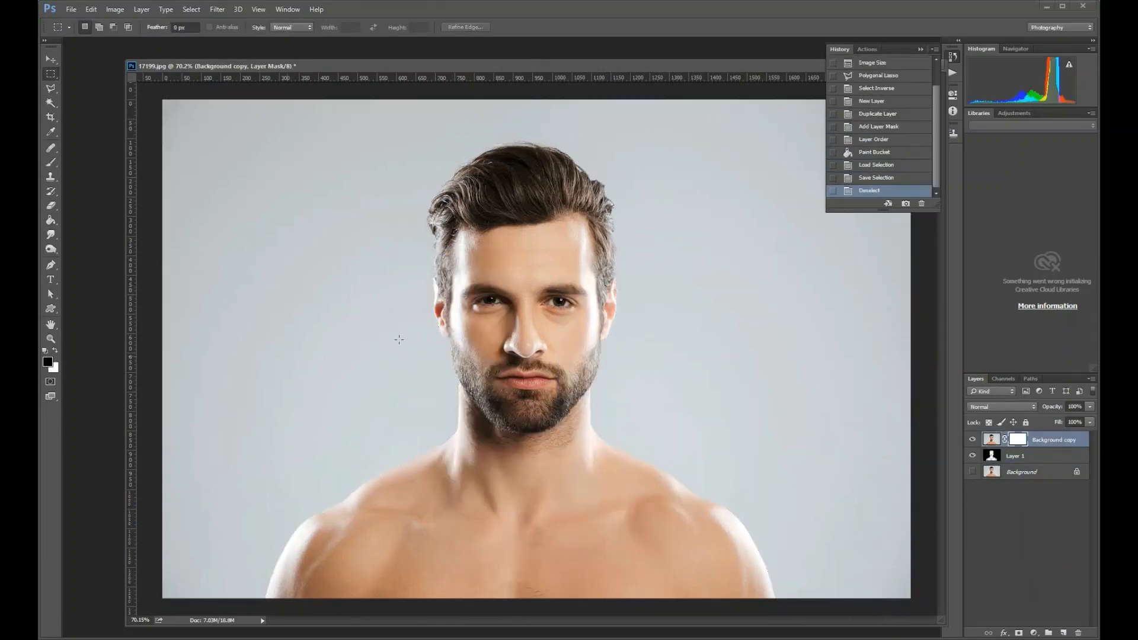
# Fill Layer 1 with black and fill the layer mask to hide the photo.
pyautogui.press('g')
pyautogui.click(784, 394)
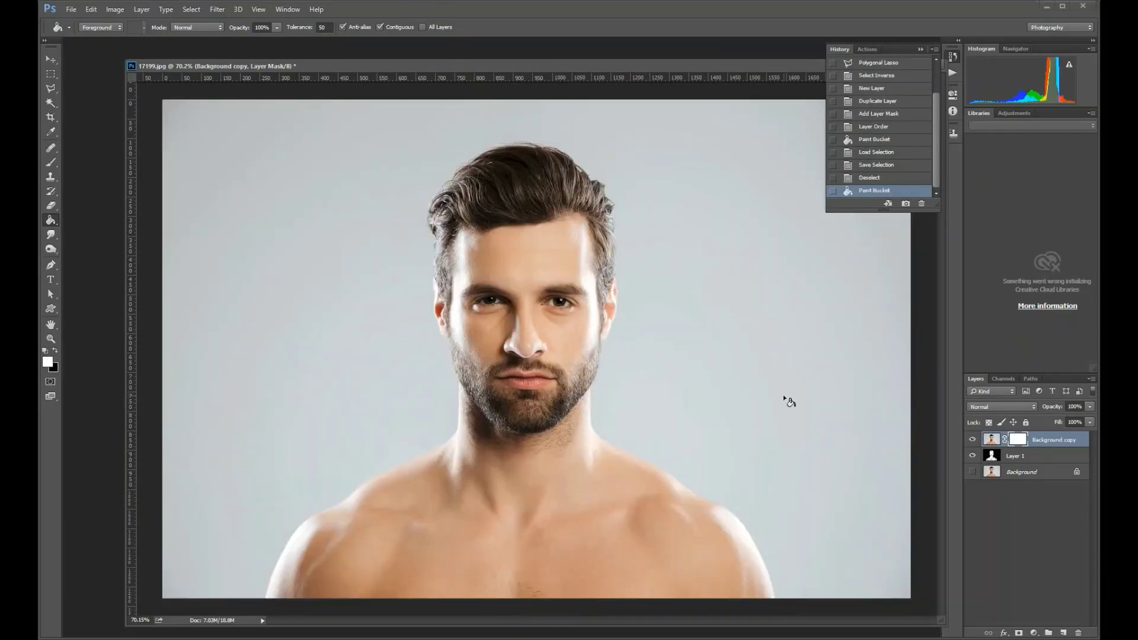
pyautogui.click(1008, 455)
pyautogui.click(649, 334)
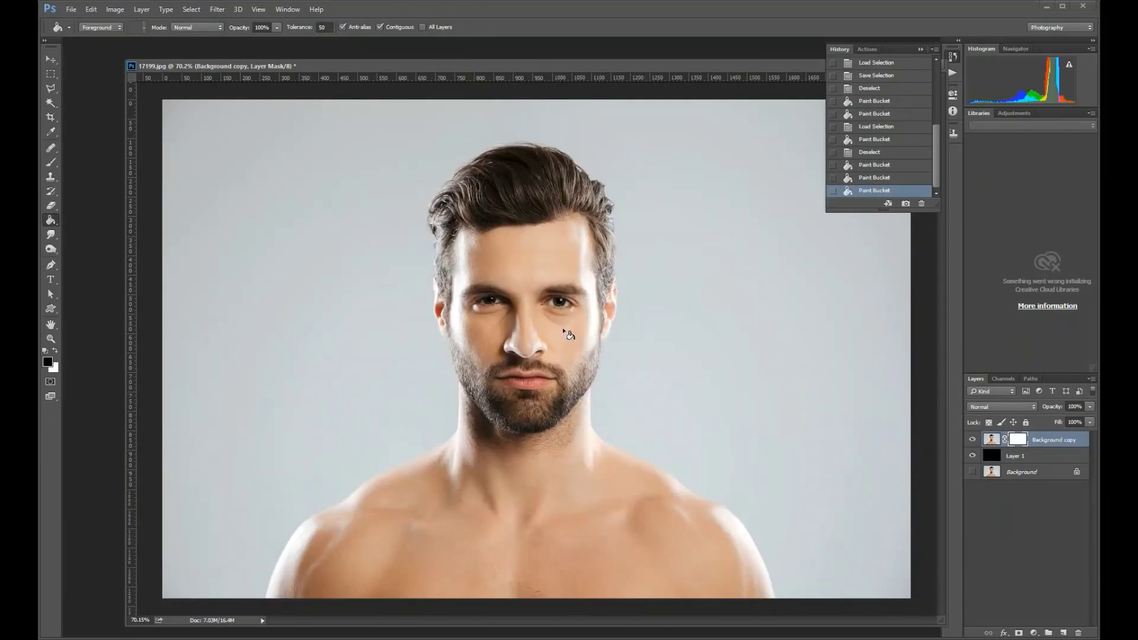
pyautogui.press('x')
# Reload the saved selection, fill the mask to reveal the man, and duplicate the masked layer.
pyautogui.press('m')
pyautogui.rightClick(495, 242)
pyautogui.click(559, 386)
pyautogui.press('g')
pyautogui.click(546, 341)
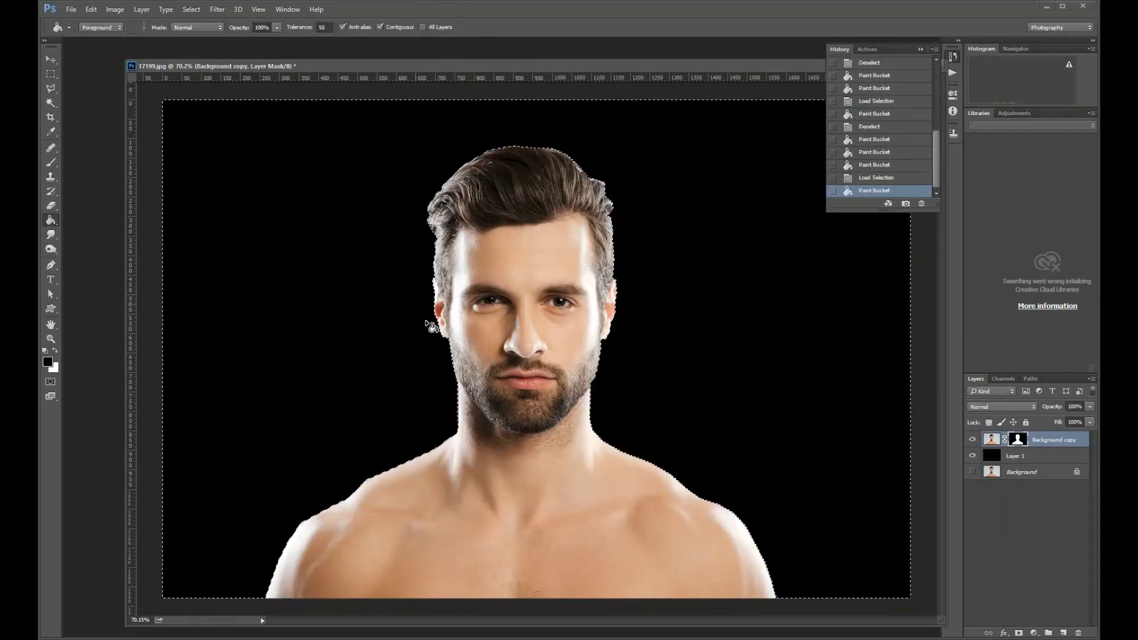
pyautogui.hotkey('ctrl', 'd')
pyautogui.press('m')
pyautogui.hotkey('ctrl', 'j')
# Darken the duplicated portrait layer with a Curves adjustment.
pyautogui.hotkey('ctrl', 'm')
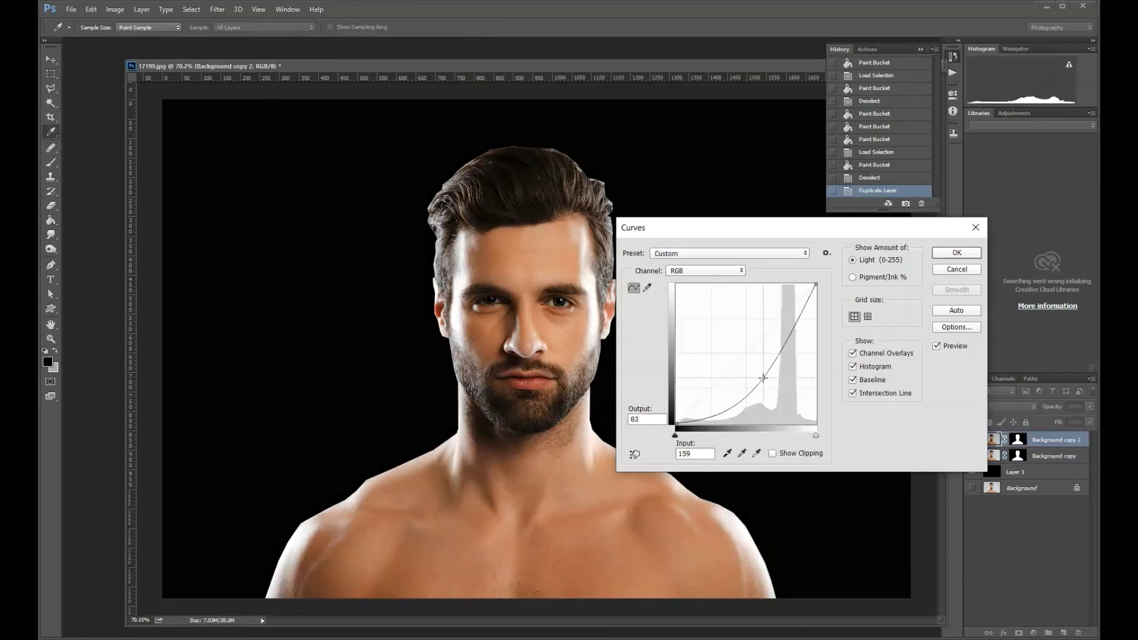
pyautogui.press('Return')
pyautogui.hotkey('ctrl', '-')
pyautogui.hotkey('ctrl', 'm')
pyautogui.press('Return')
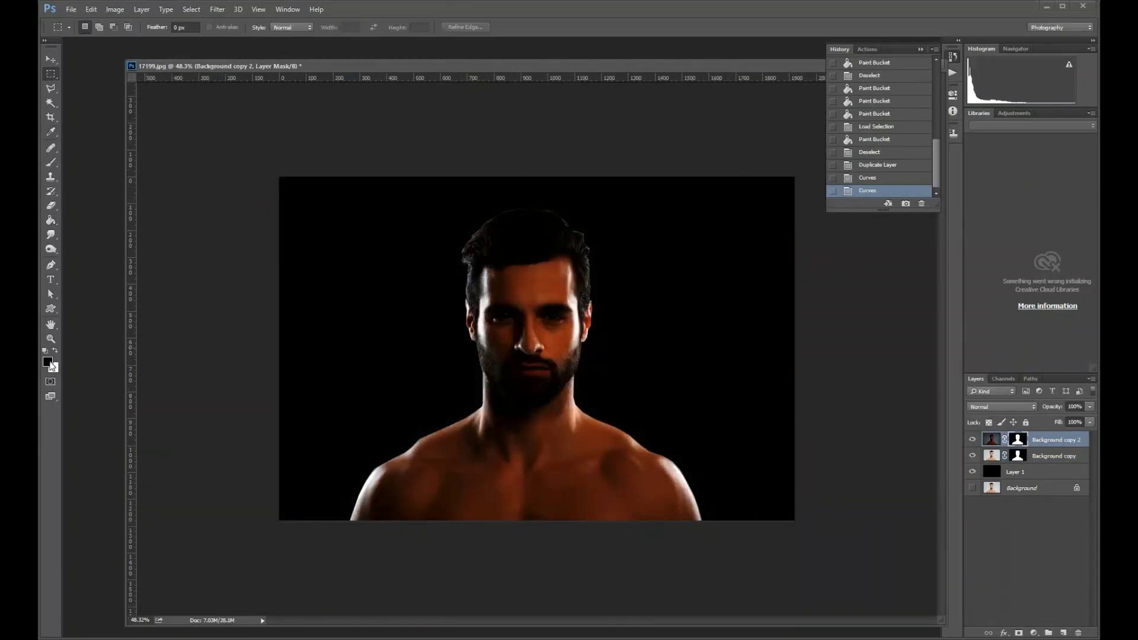
# Paint the copy's mask with a 281 px brush to relight the face, neck, chest and shoulder.
pyautogui.press('b')
pyautogui.click(563, 348)
pyautogui.hotkey('ctrl', '-')
pyautogui.rightClick(561, 299)
pyautogui.write('281')
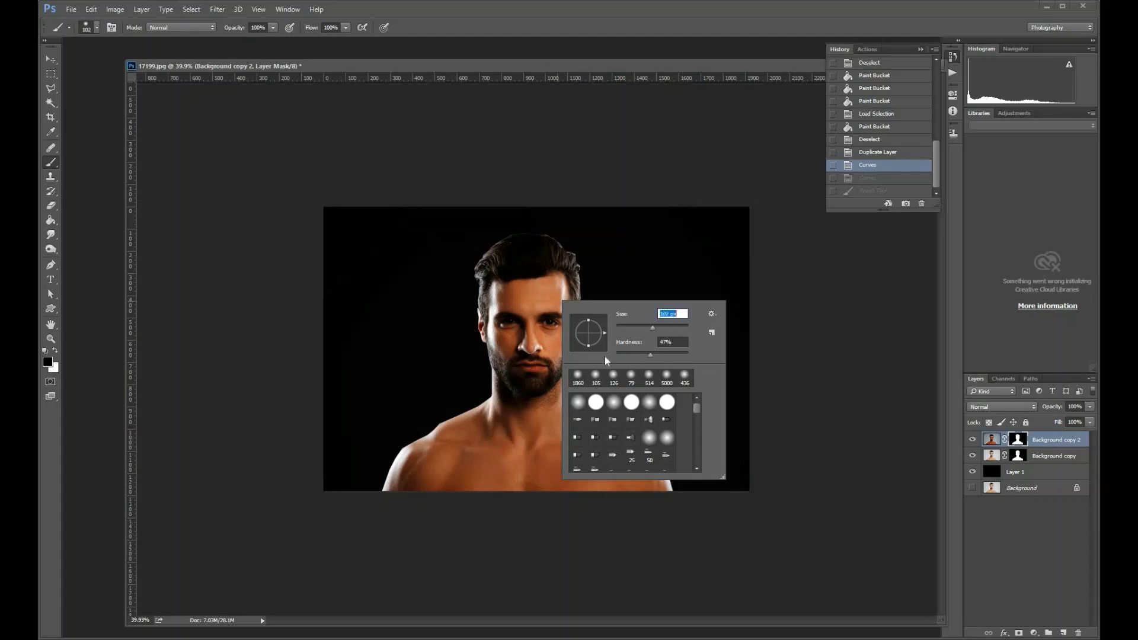
pyautogui.press('Return')
pyautogui.hotkey('ctrl', 'z')
pyautogui.moveTo(542, 333); pyautogui.dragTo(551, 278)
pyautogui.moveTo(533, 368); pyautogui.dragTo(587, 450)
pyautogui.moveTo(617, 415); pyautogui.dragTo(569, 451)
pyautogui.moveTo(551, 296); pyautogui.dragTo(557, 243)
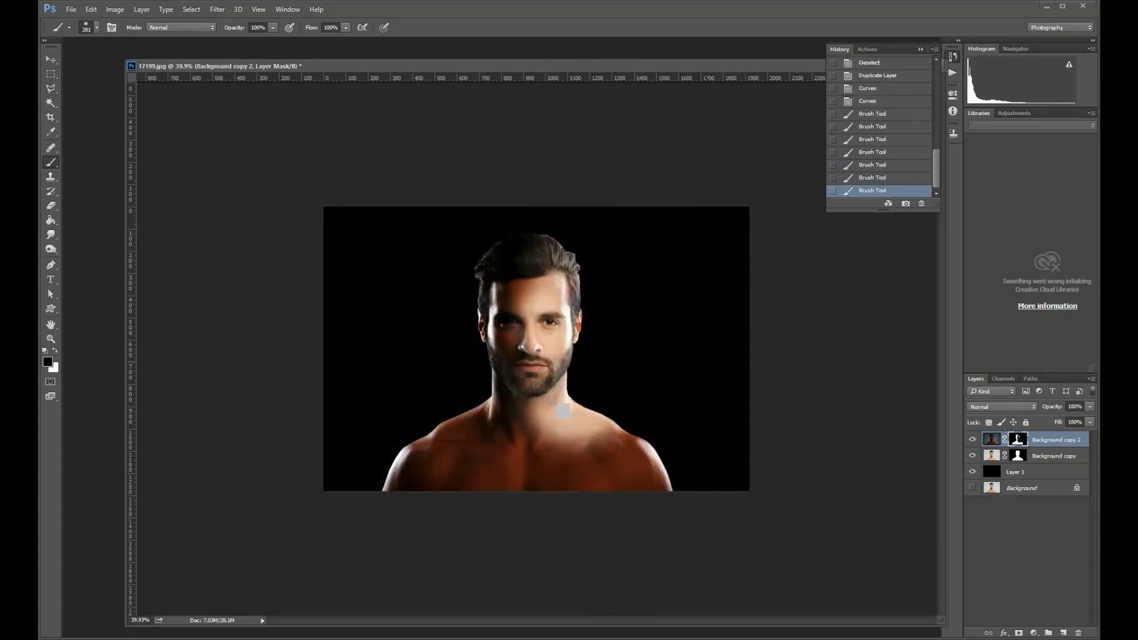
pyautogui.moveTo(664, 475); pyautogui.dragTo(533, 481)
pyautogui.moveTo(540, 409); pyautogui.dragTo(558, 247)
# Apply a darker Levels adjustment to the Background copy layer.
pyautogui.hotkey('ctrl', 'l')
pyautogui.press('Escape')
pyautogui.click(1051, 459)
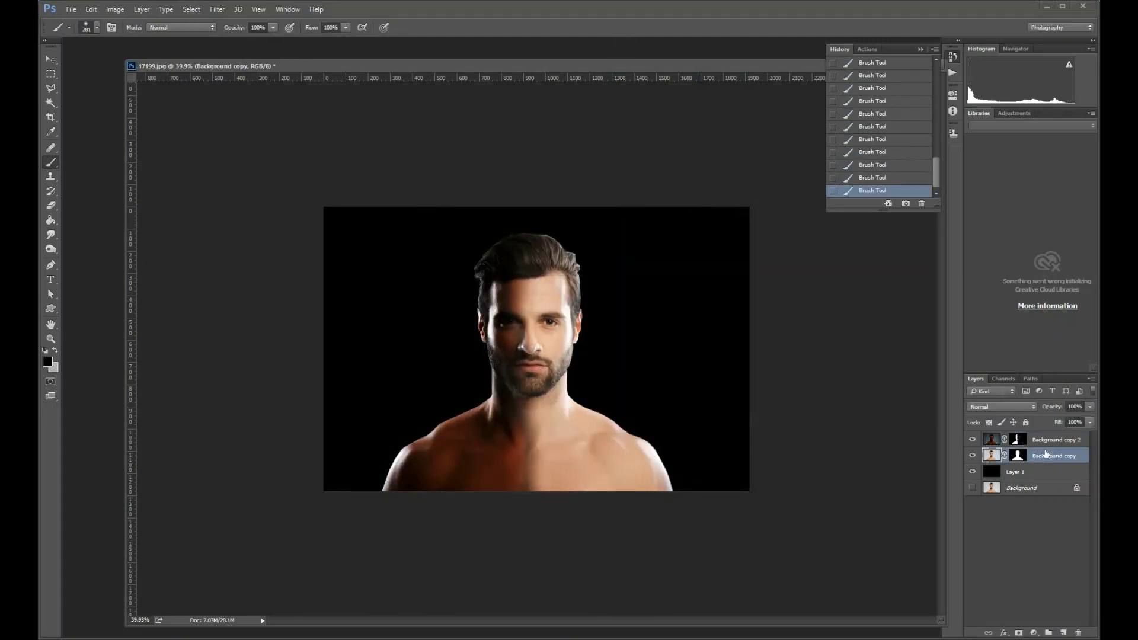
pyautogui.hotkey('ctrl', 'l')
pyautogui.press('Return')
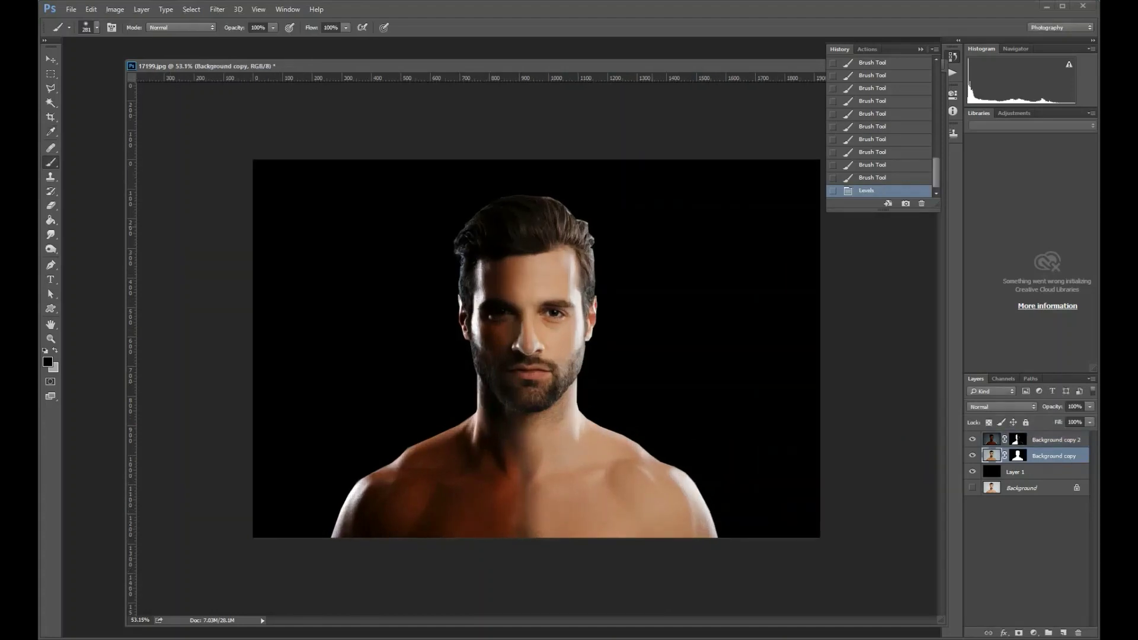
# Shrink the brush to 117 px.
pyautogui.scroll(-1, 537, 349)
pyautogui.rightClick(718, 283)
pyautogui.moveTo(842, 295); pyautogui.dragTo(818, 296)
pyautogui.rightClick(649, 283)
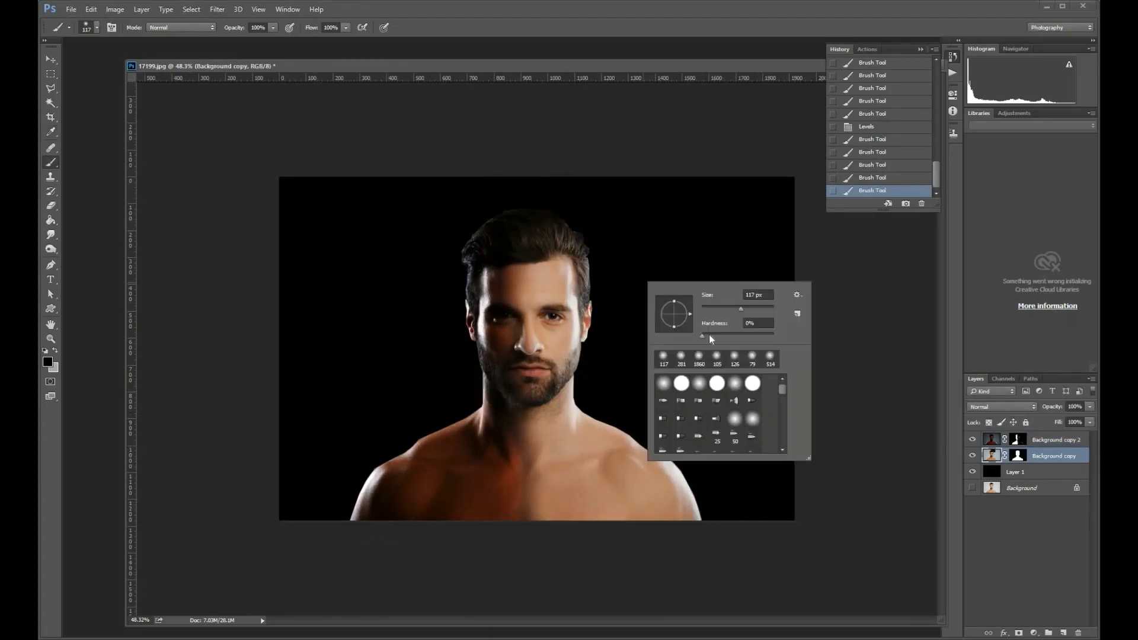
pyautogui.press('Return')
# Add a new 'blue light' layer above Background copy 2 and brush bright blue over the left side.
pyautogui.press('v')
pyautogui.click(1044, 439)
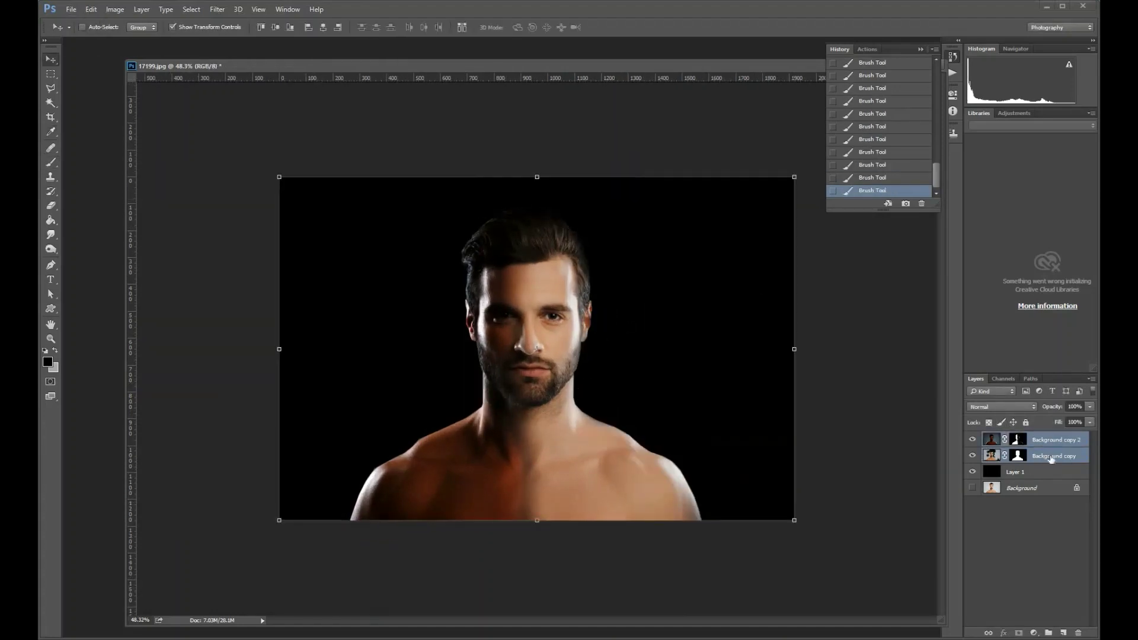
pyautogui.hotkey('ctrl', 'shift', 'alt', 'n')
pyautogui.press('b')
pyautogui.write('blue light')
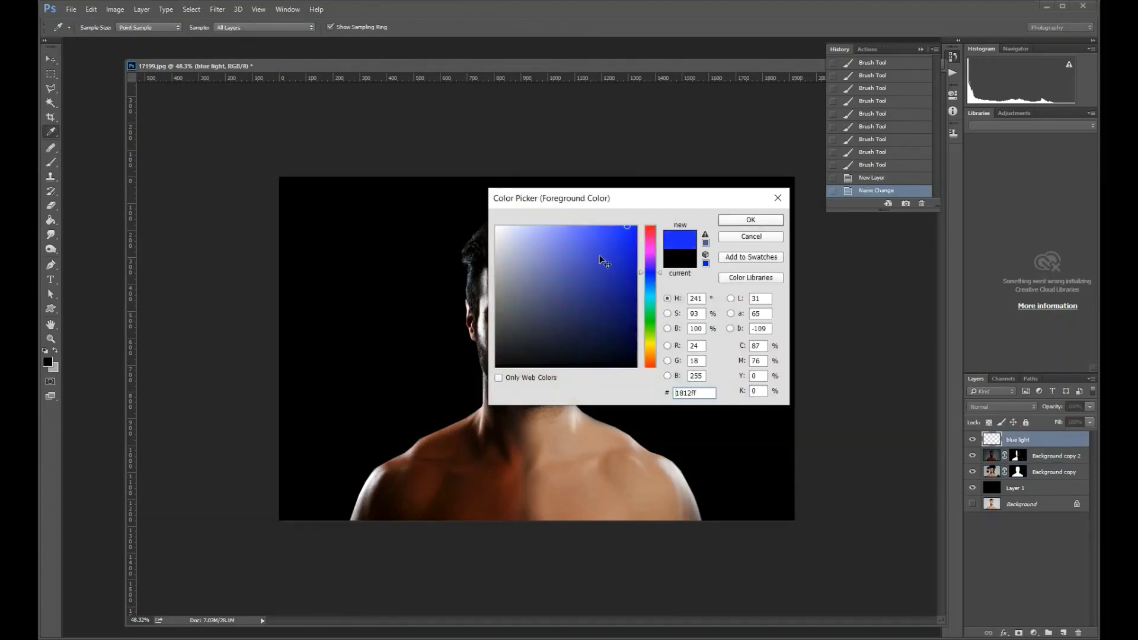
pyautogui.press('Return')
pyautogui.rightClick(481, 283)
pyautogui.press('Return')
pyautogui.click(332, 249)
pyautogui.click(1002, 407)
# Set the blue light layer to Color blend mode at 78% opacity.
pyautogui.scroll(-5, 994, 413)
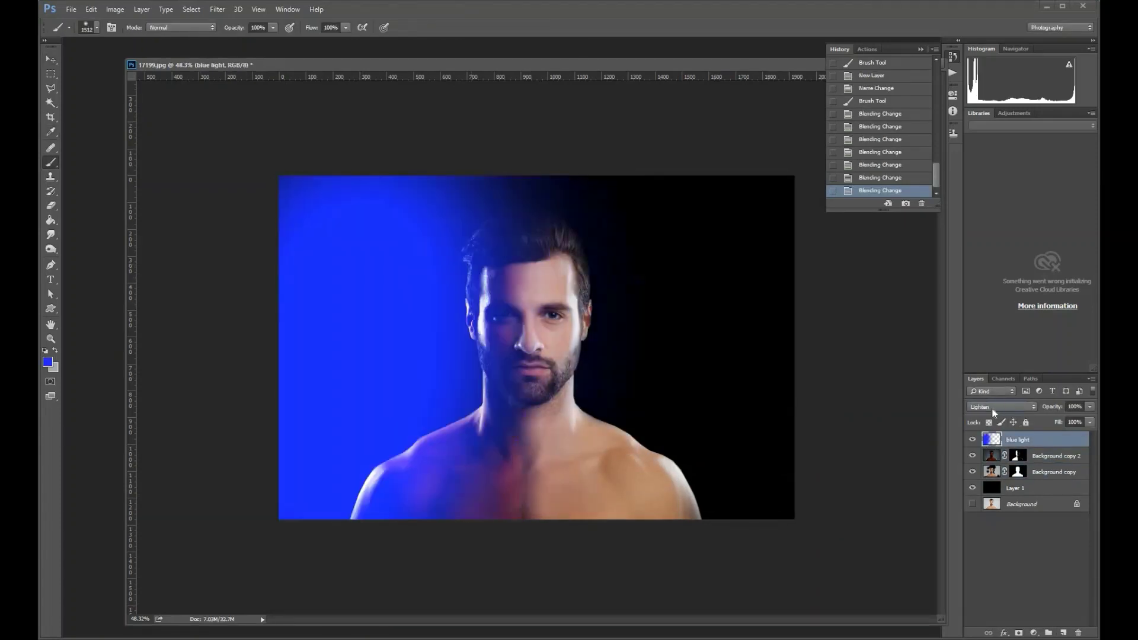
pyautogui.scroll(-4, 994, 413)
pyautogui.scroll(-3, 994, 414)
pyautogui.scroll(-5, 994, 413)
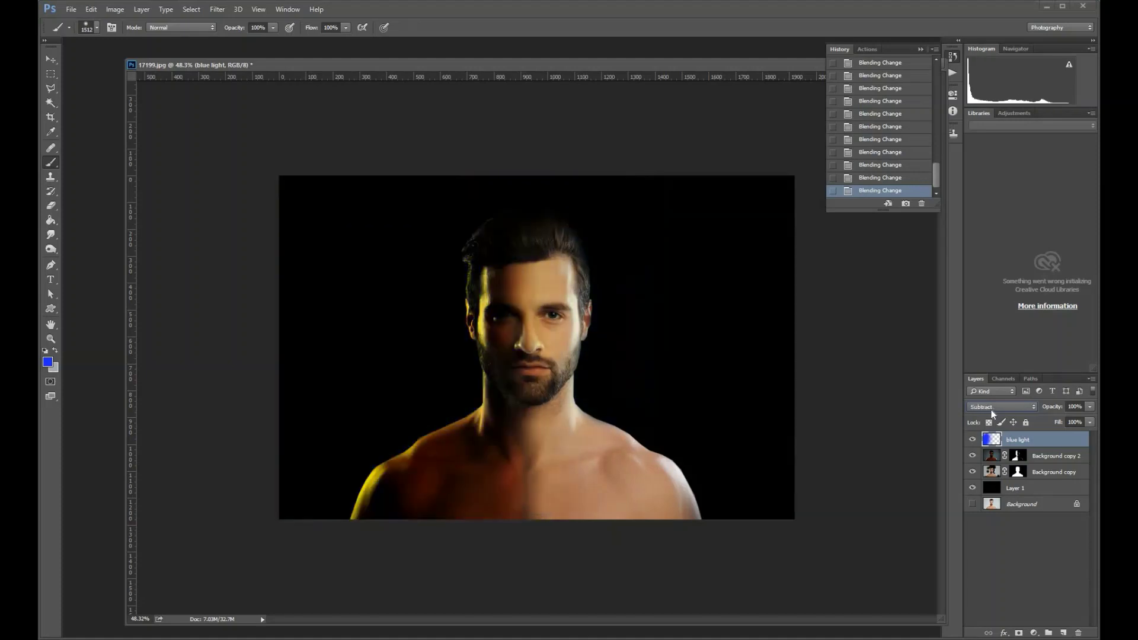
pyautogui.scroll(-1, 994, 413)
pyautogui.scroll(-4, 995, 413)
pyautogui.scroll(1, 994, 411)
pyautogui.press('v')
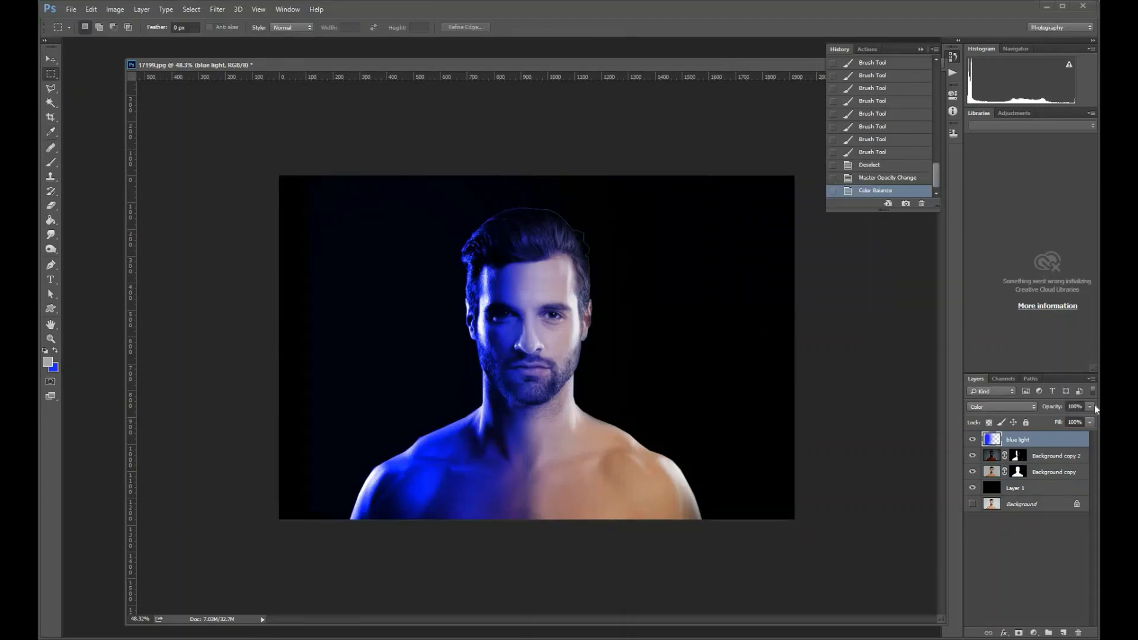
pyautogui.moveTo(1069, 420); pyautogui.dragTo(1081, 420)
# Adjust the eraser size, then try a first crop around the face and undo it.
pyautogui.press('e')
pyautogui.rightClick(683, 308)
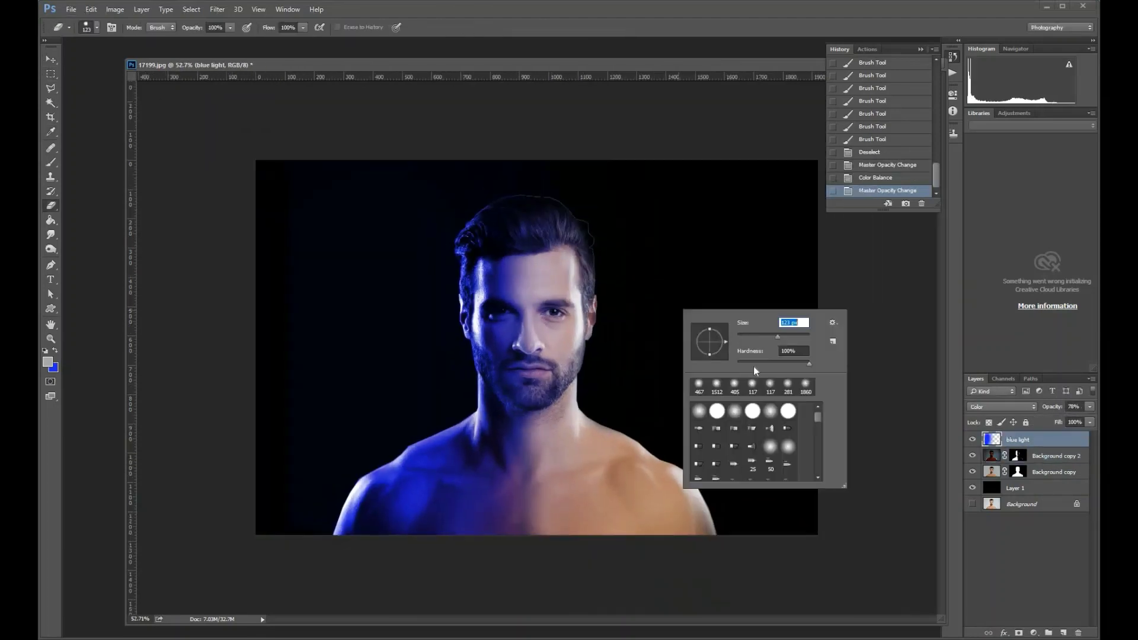
pyautogui.press('Escape')
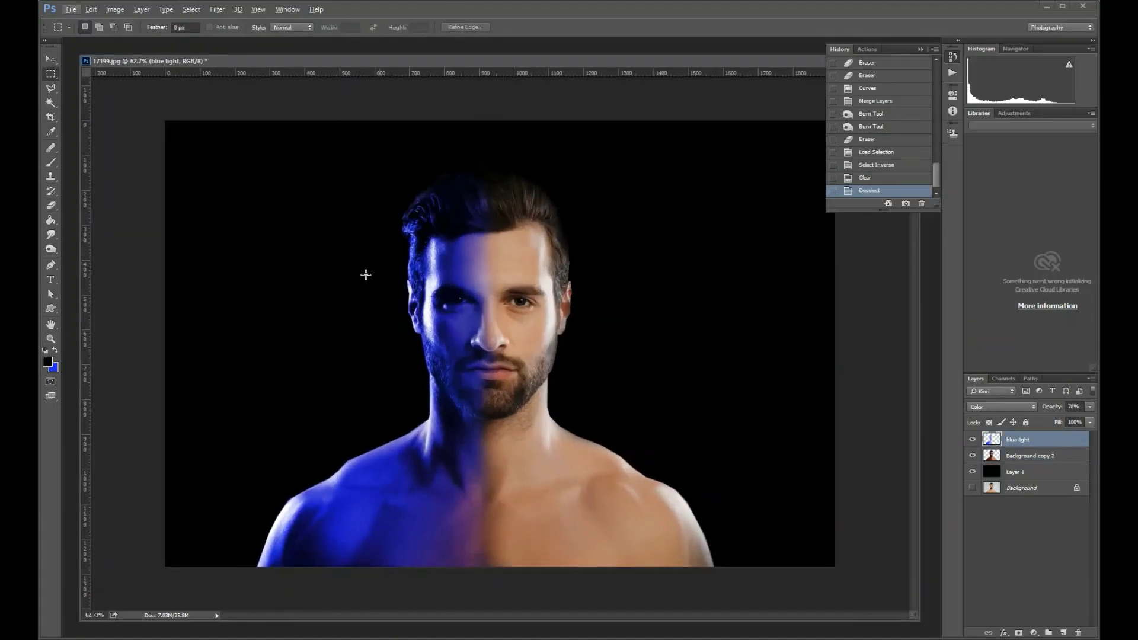
pyautogui.click(51, 117)
pyautogui.moveTo(168, 344); pyautogui.dragTo(424, 344)
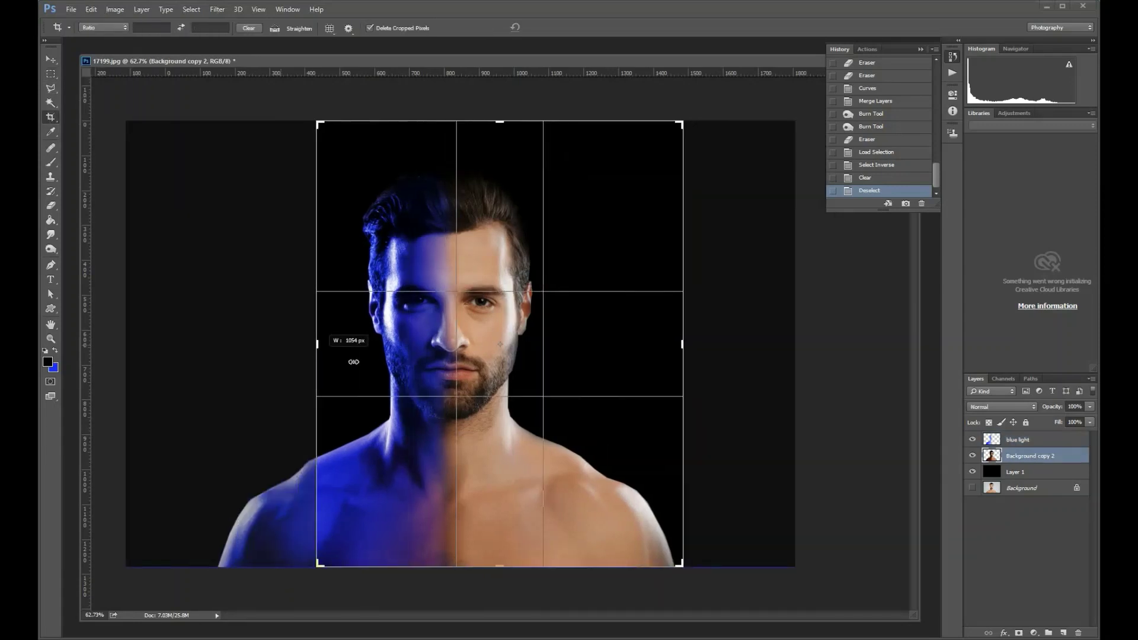
pyautogui.moveTo(497, 126); pyautogui.dragTo(498, 173)
pyautogui.press('Return')
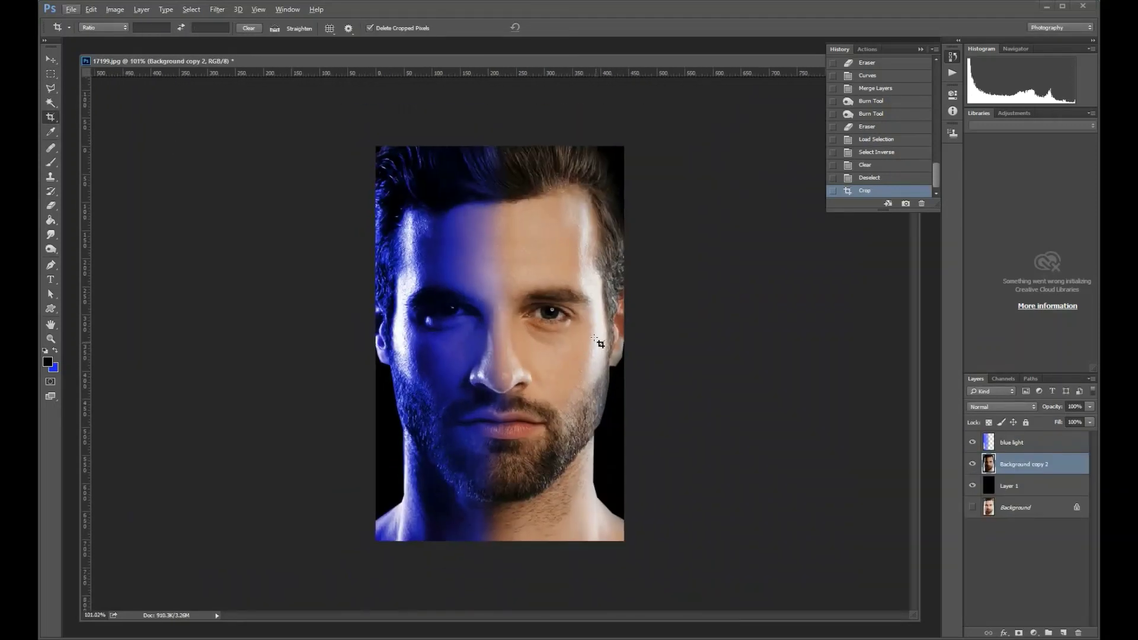
pyautogui.hotkey('ctrl', 'z')
# Crop to a tall vertical frame around the face and select the blue light layer.
pyautogui.moveTo(406, 207); pyautogui.dragTo(572, 449)
pyautogui.moveTo(564, 344); pyautogui.dragTo(553, 344)
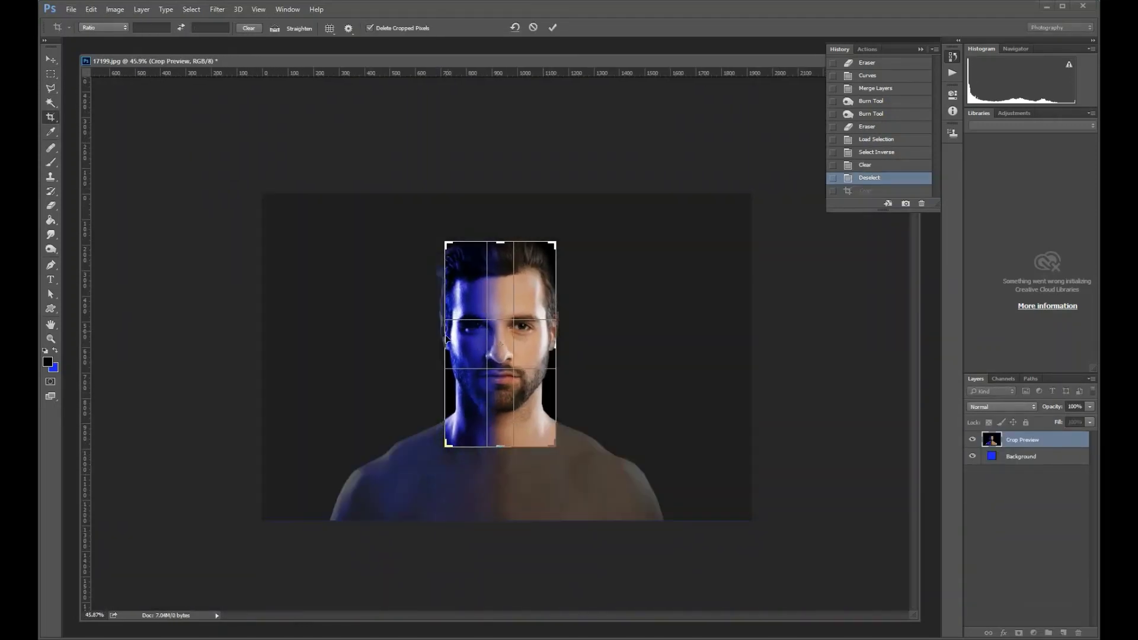
pyautogui.press('Return')
pyautogui.scroll(-2, 544, 404)
pyautogui.click(1027, 443)
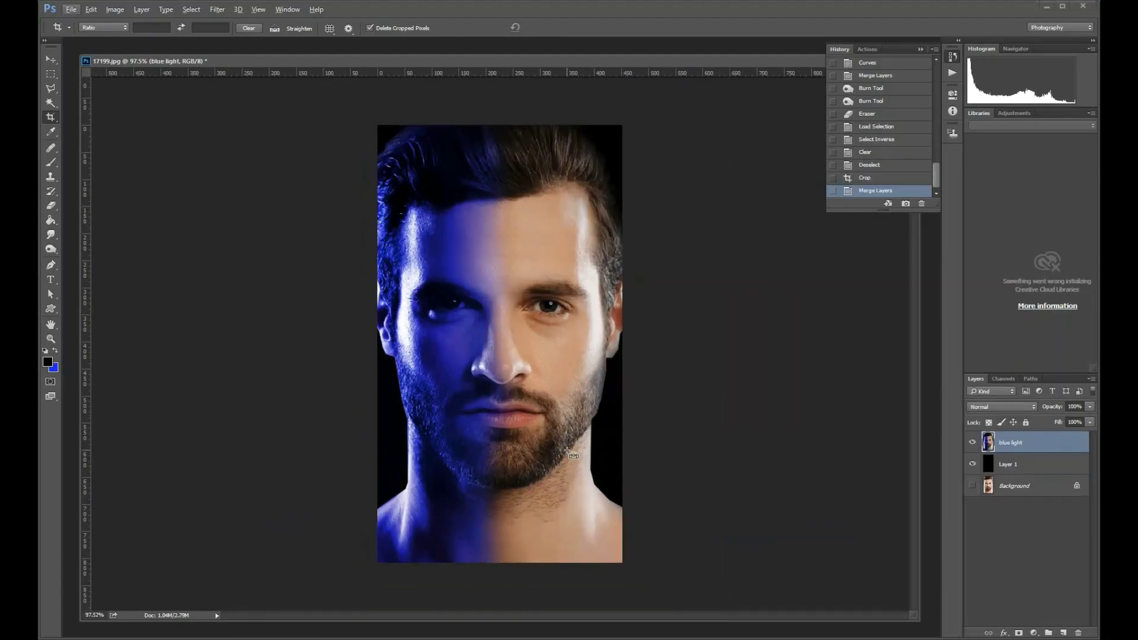
pyautogui.hotkey('ctrl', 'shift', 'a')
# Brighten the portrait with a Camera Raw tone curve and apply it.
pyautogui.click(939, 196)
pyautogui.moveTo(979, 312); pyautogui.dragTo(972, 296)
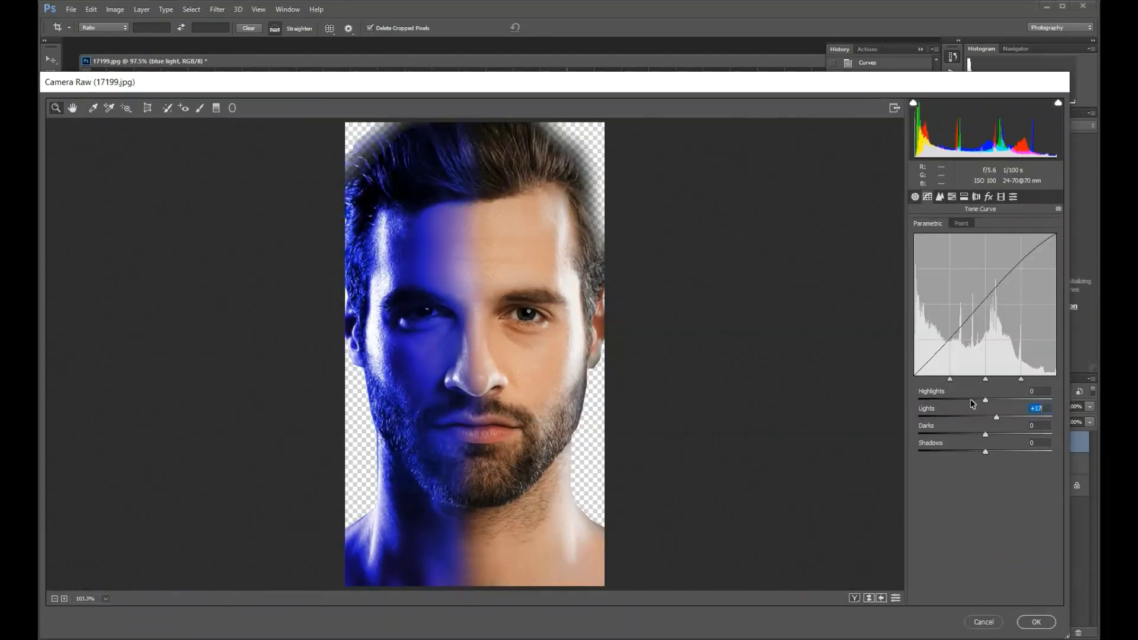
pyautogui.click(988, 196)
pyautogui.click(1036, 622)
# Add contrast with Curves and lower Vibrance to -23.
pyautogui.hotkey('ctrl', 'm')
pyautogui.moveTo(757, 350); pyautogui.dragTo(757, 363)
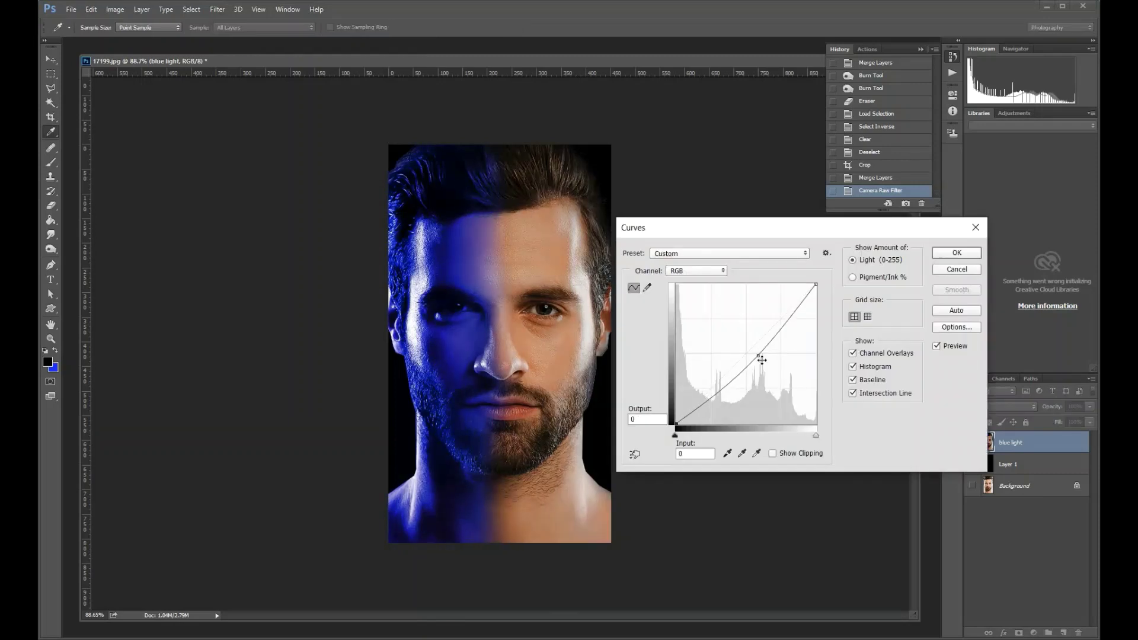
pyautogui.press('Return')
pyautogui.click(115, 9)
pyautogui.click(315, 125)
pyautogui.moveTo(230, 243); pyautogui.dragTo(222, 248)
pyautogui.click(317, 228)
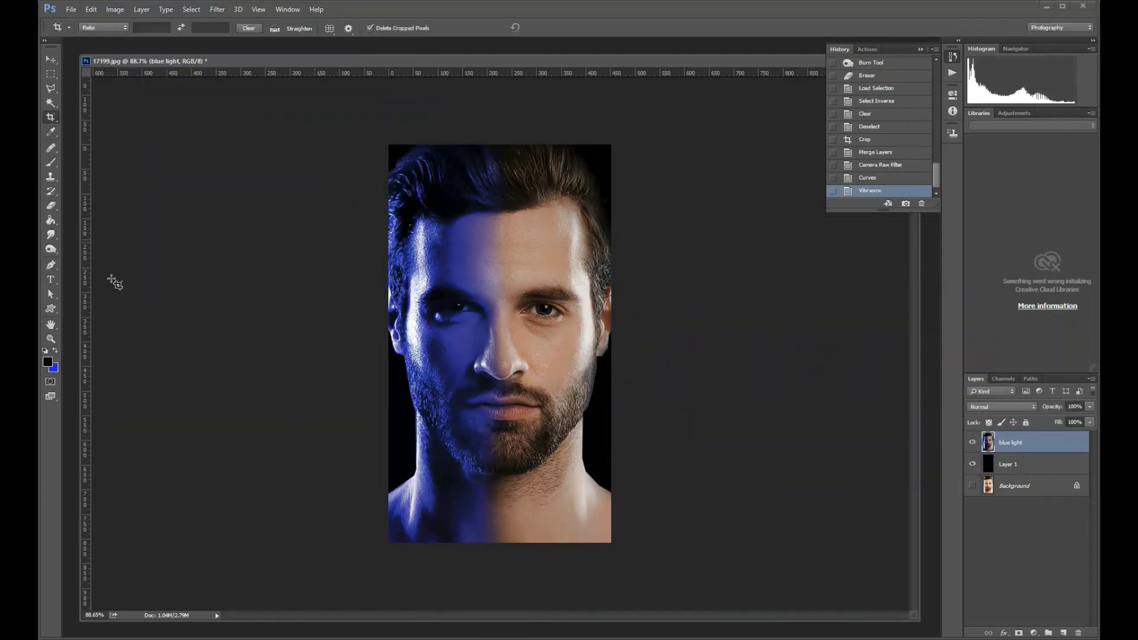
# Burn the left and bottom edges of the photo darker.
pyautogui.click(50, 249)
pyautogui.click(175, 27)
pyautogui.moveTo(403, 178); pyautogui.dragTo(397, 249)
pyautogui.moveTo(409, 522)
pyautogui.mouseDown()
pyautogui.moveTo(599, 522)
pyautogui.moveTo(504, 426)
pyautogui.mouseUp()
# Paint black along the bottom and left edges on a new layer and stretch it.
pyautogui.click(1064, 634)
pyautogui.press('b')
pyautogui.moveTo(582, 522); pyautogui.dragTo(397, 522)
pyautogui.moveTo(404, 385); pyautogui.dragTo(404, 219)
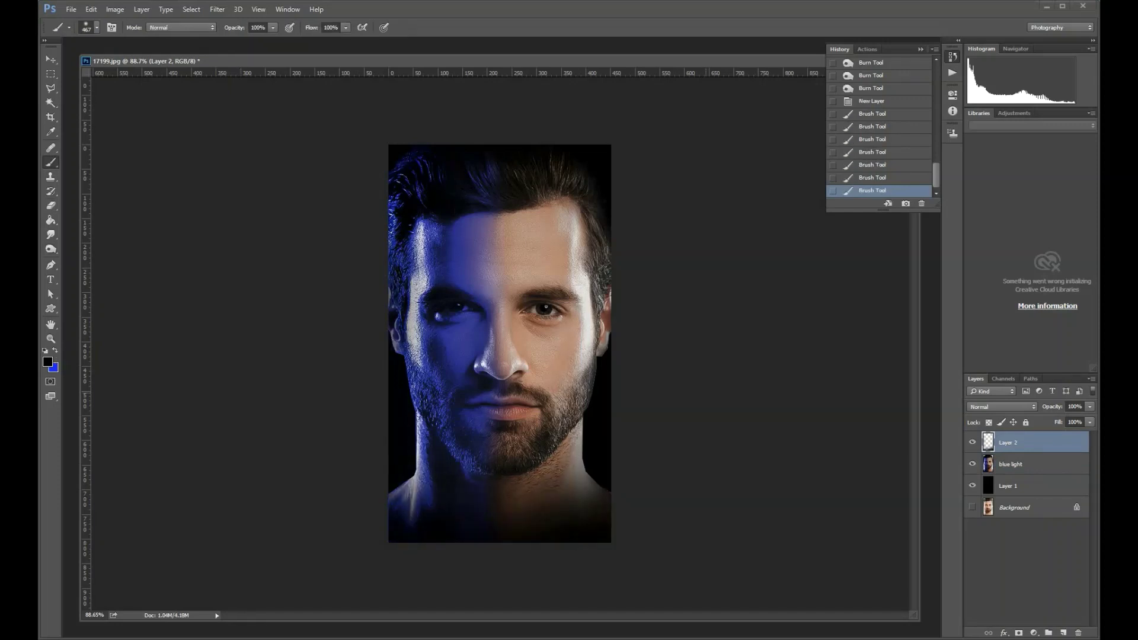
pyautogui.hotkey('ctrl', 't')
pyautogui.moveTo(388, 144); pyautogui.dragTo(376, 127)
pyautogui.press('Return')
# Resize the portrait layer, then dodge the eye, lips and forehead brighter.
pyautogui.hotkey('alt', '[')
pyautogui.hotkey('ctrl', '-')
pyautogui.press('v')
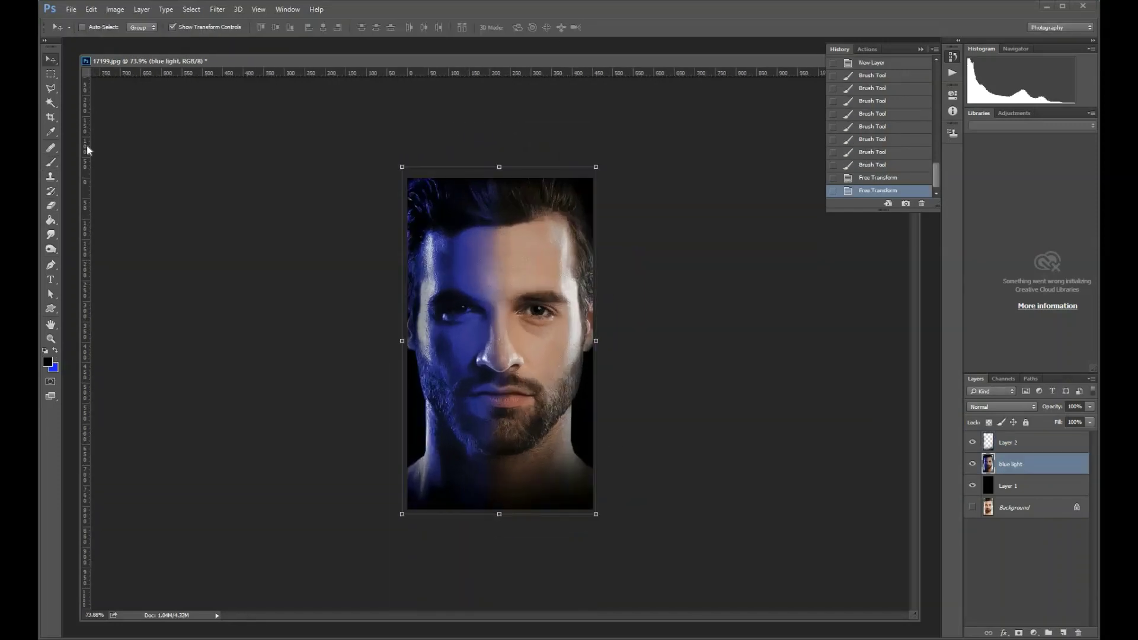
pyautogui.press('o')
pyautogui.rightClick(501, 398)
pyautogui.moveTo(501, 400); pyautogui.dragTo(552, 315)
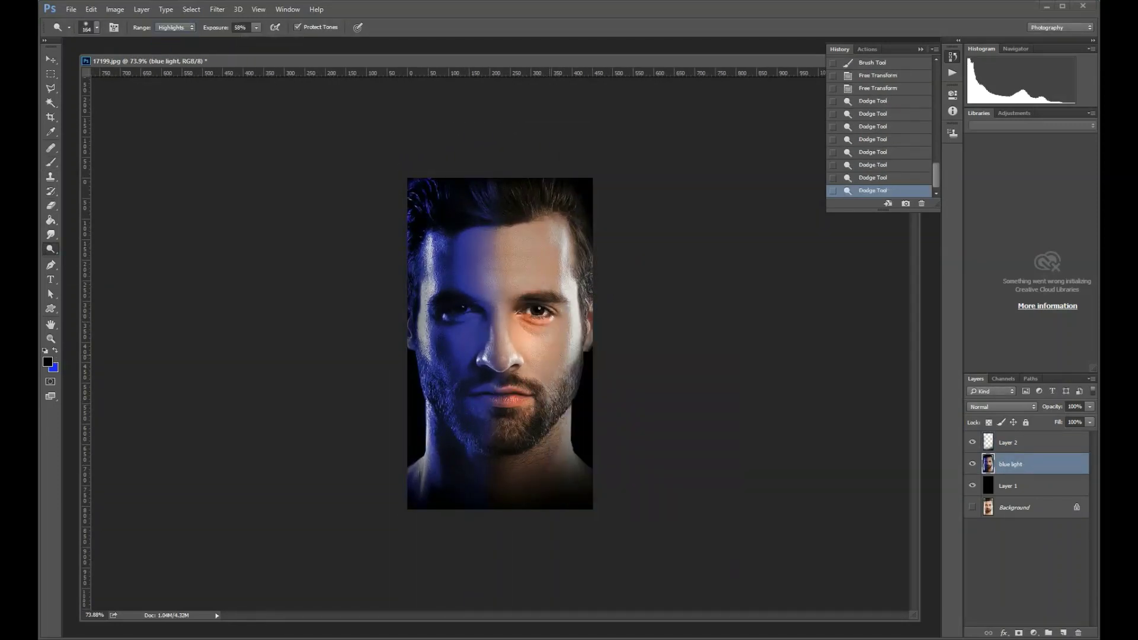
pyautogui.moveTo(534, 234); pyautogui.dragTo(555, 284)
# Select the Sponge tool, then duplicate THE NEW SEASON text layer for the date line.
pyautogui.click(94, 268)
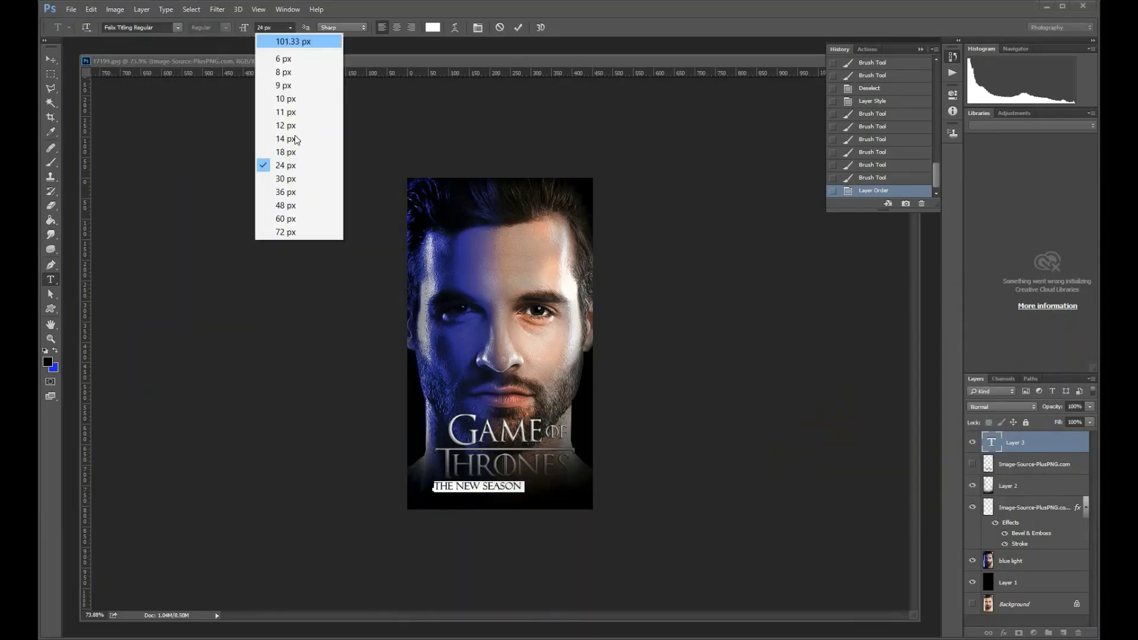
pyautogui.moveTo(514, 485); pyautogui.dragTo(515, 494)
pyautogui.doubleClick(501, 495)
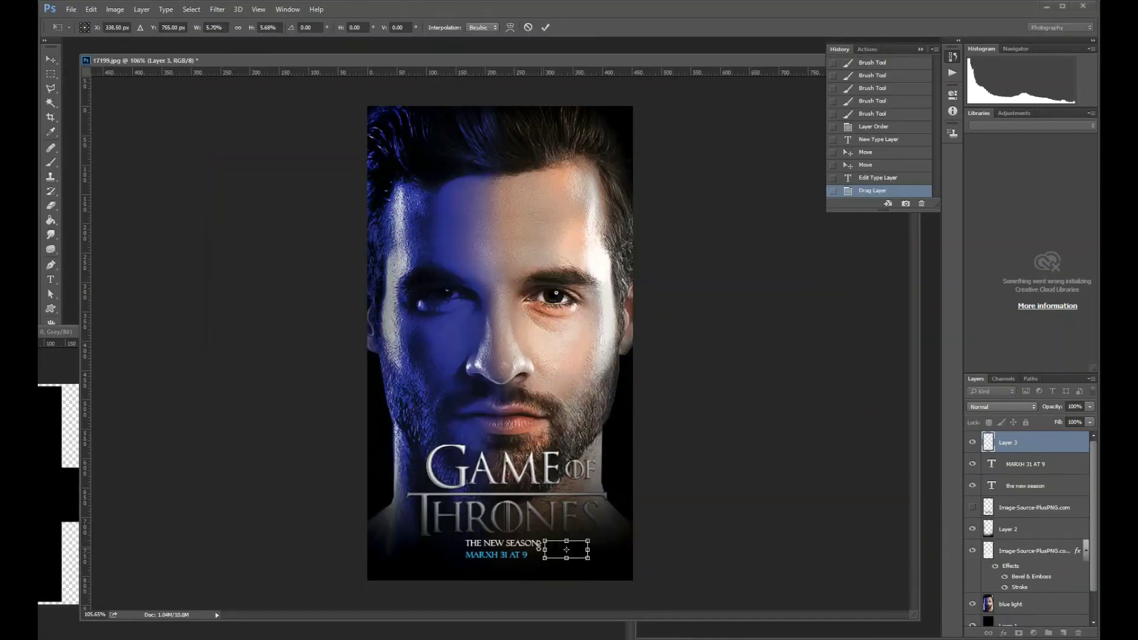
# Confirm the HBO logo's size and position and erase a bit more of the portrait.
pyautogui.press('Return')
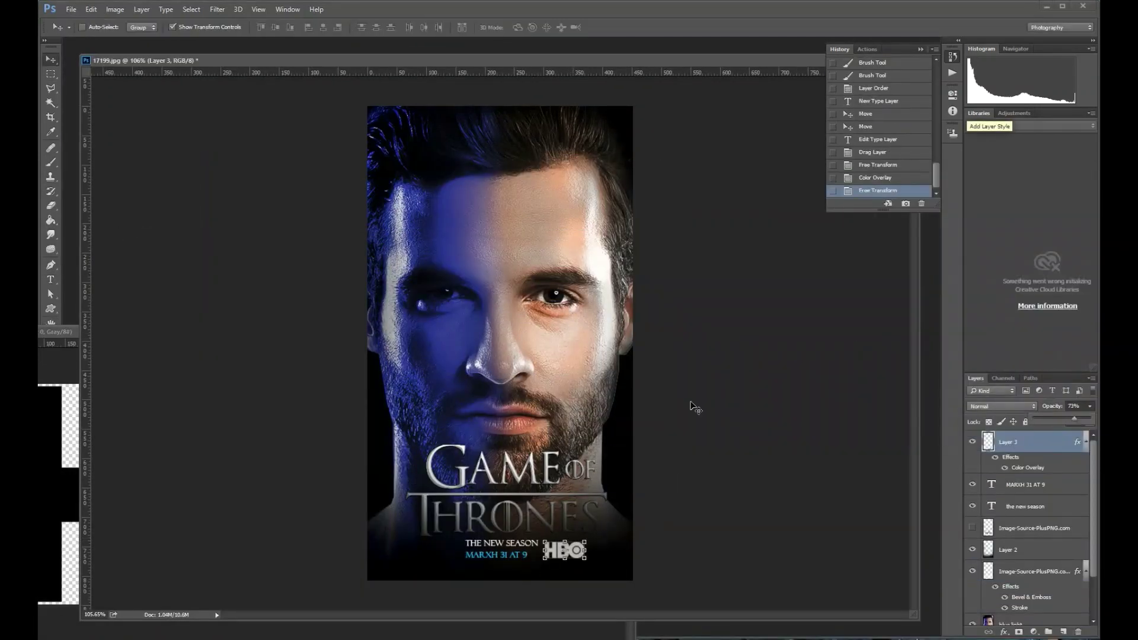
pyautogui.click(619, 360)
pyautogui.scroll(-2, 829, 460)
# Apply Selective Color, adjusting the cyan in the Blues range.
pyautogui.click(115, 9)
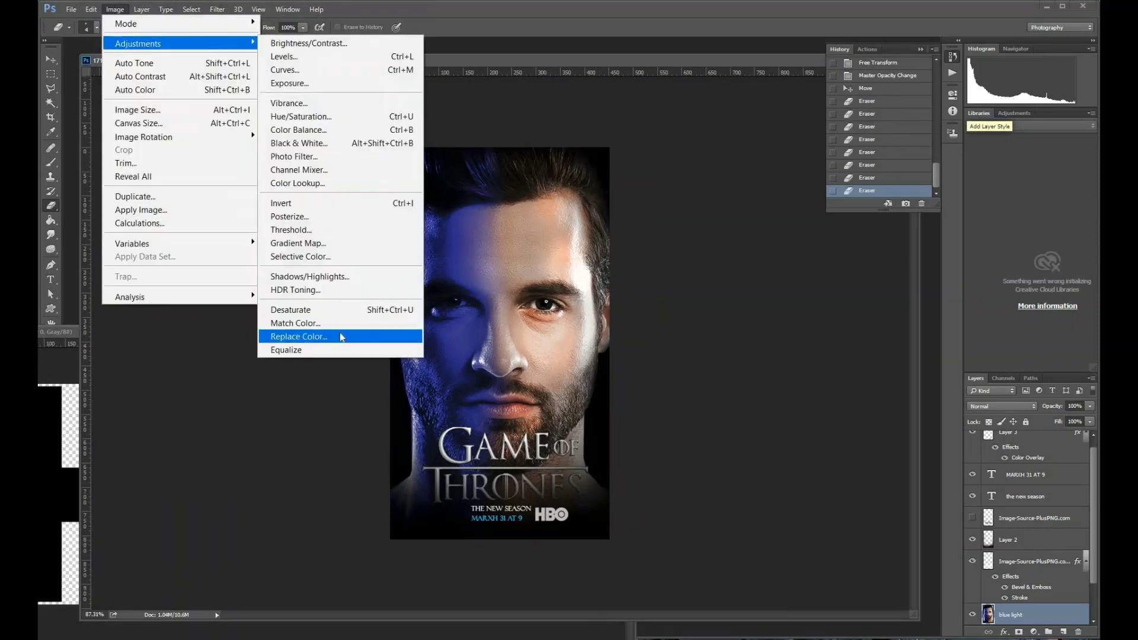
pyautogui.click(300, 256)
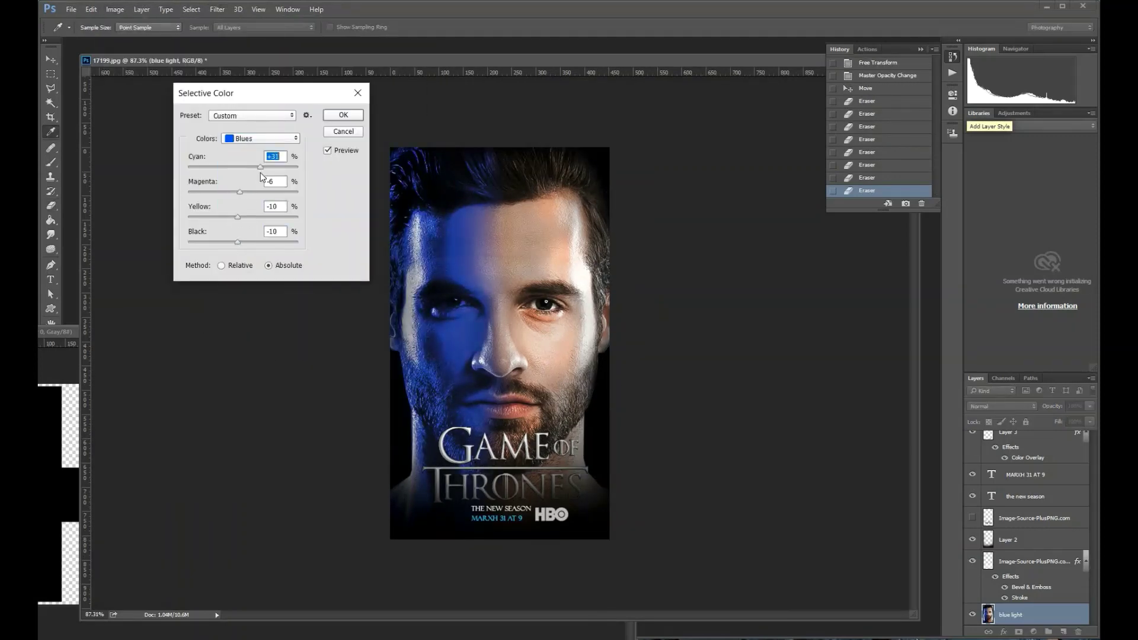
pyautogui.click(261, 138)
pyautogui.click(249, 178)
pyautogui.click(343, 115)
# Apply a Color Balance change and lower Vibrance to -4.
pyautogui.hotkey('ctrl', 'b')
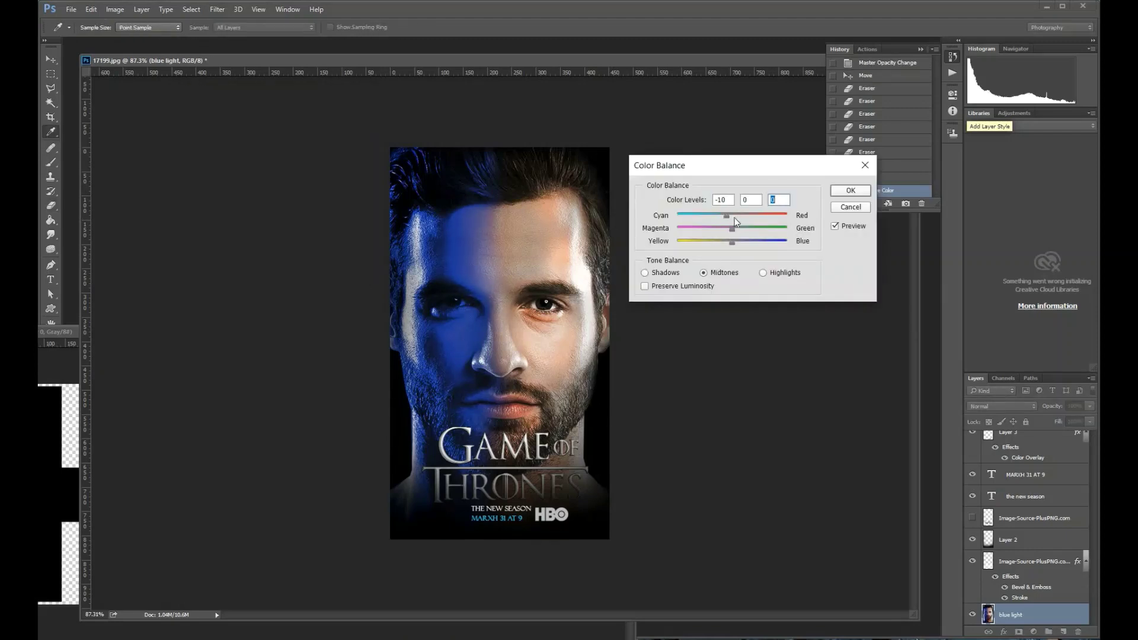
pyautogui.click(850, 190)
pyautogui.click(115, 9)
pyautogui.click(344, 115)
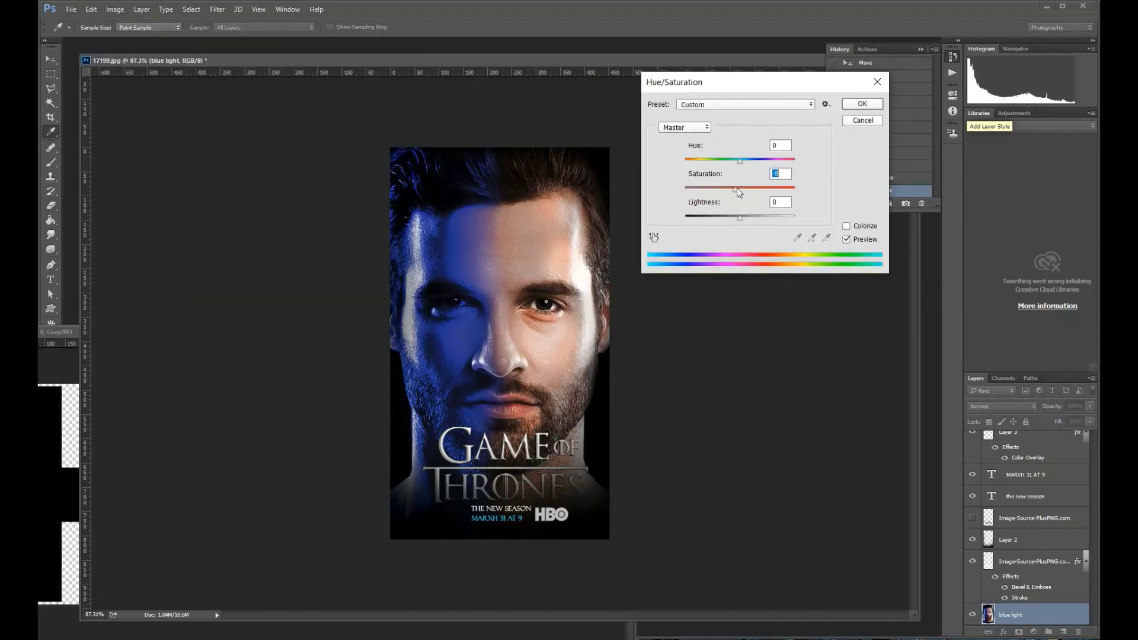
pyautogui.press('Escape')
pyautogui.moveTo(230, 241); pyautogui.dragTo(229, 246)
pyautogui.press('Return')
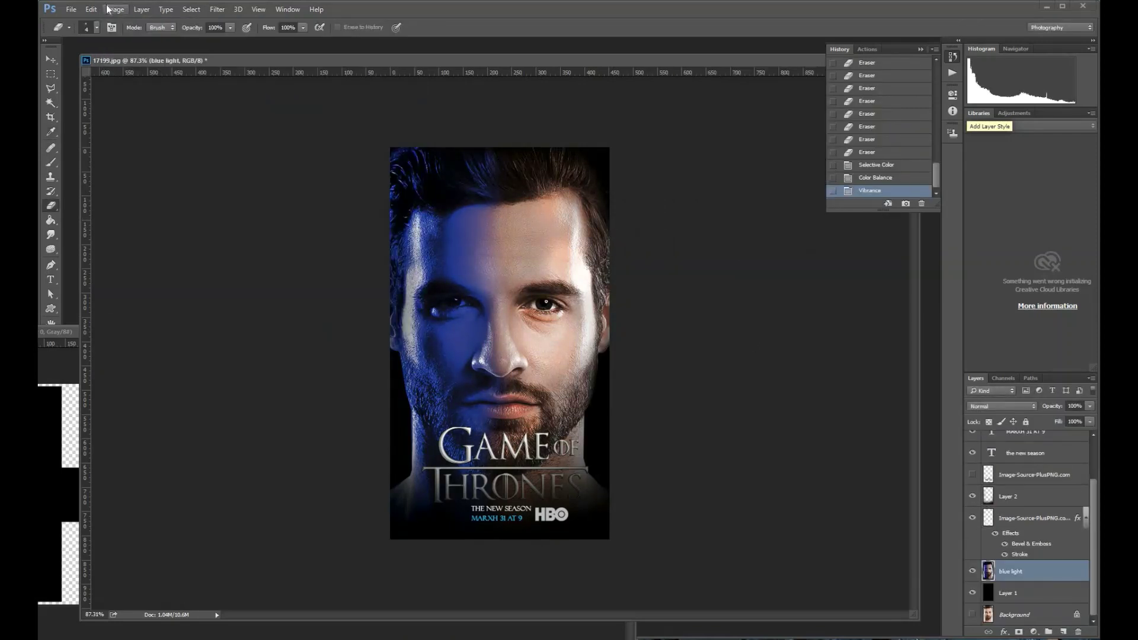
# Cancel the Add Noise filter and duplicate the blue light layer.
pyautogui.click(217, 9)
pyautogui.click(433, 241)
pyautogui.press('Escape')
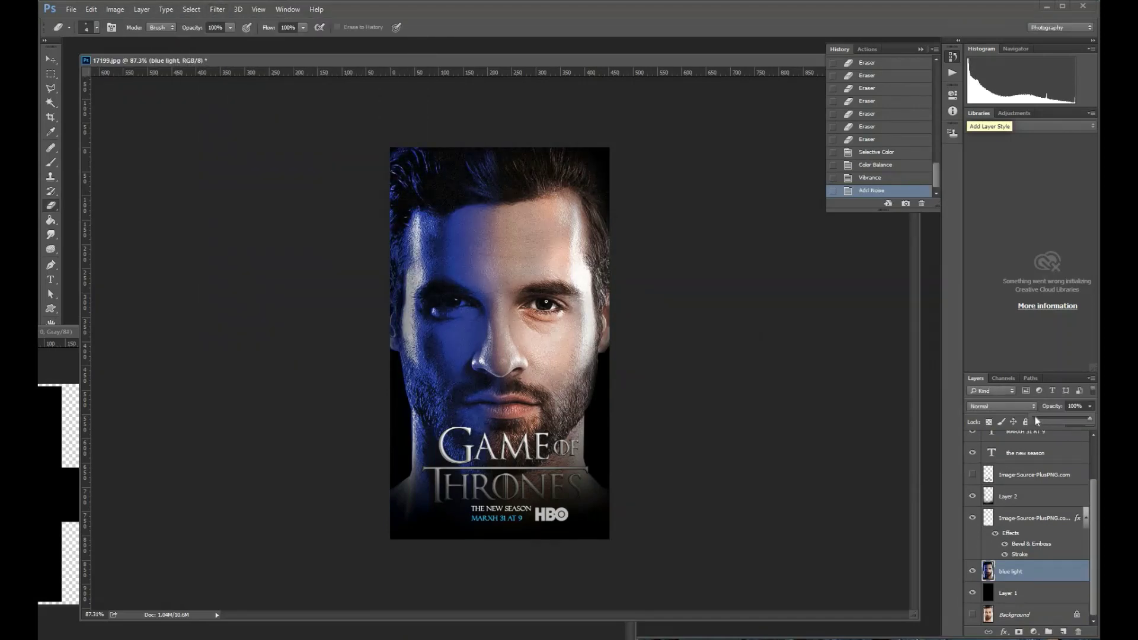
pyautogui.hotkey('ctrl', 'j')
# Zoom the poster to 100% and add an empty layer for painting the scar.
pyautogui.click(1016, 49)
pyautogui.moveTo(1038, 111); pyautogui.dragTo(1037, 110)
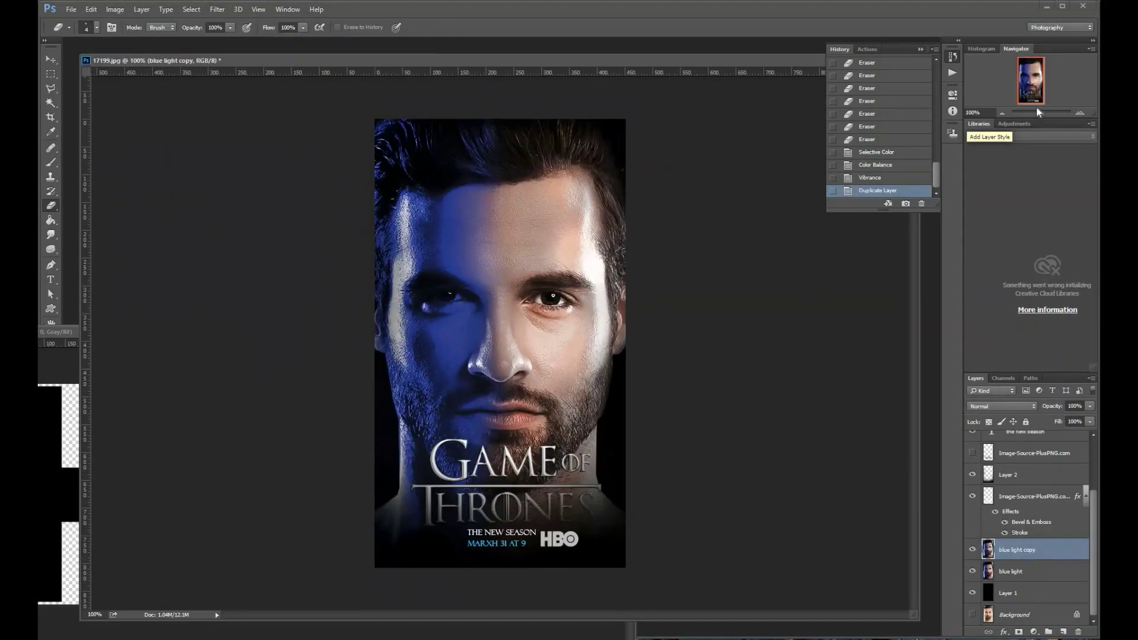
pyautogui.click(1017, 573)
pyautogui.press('b')
pyautogui.click(1063, 632)
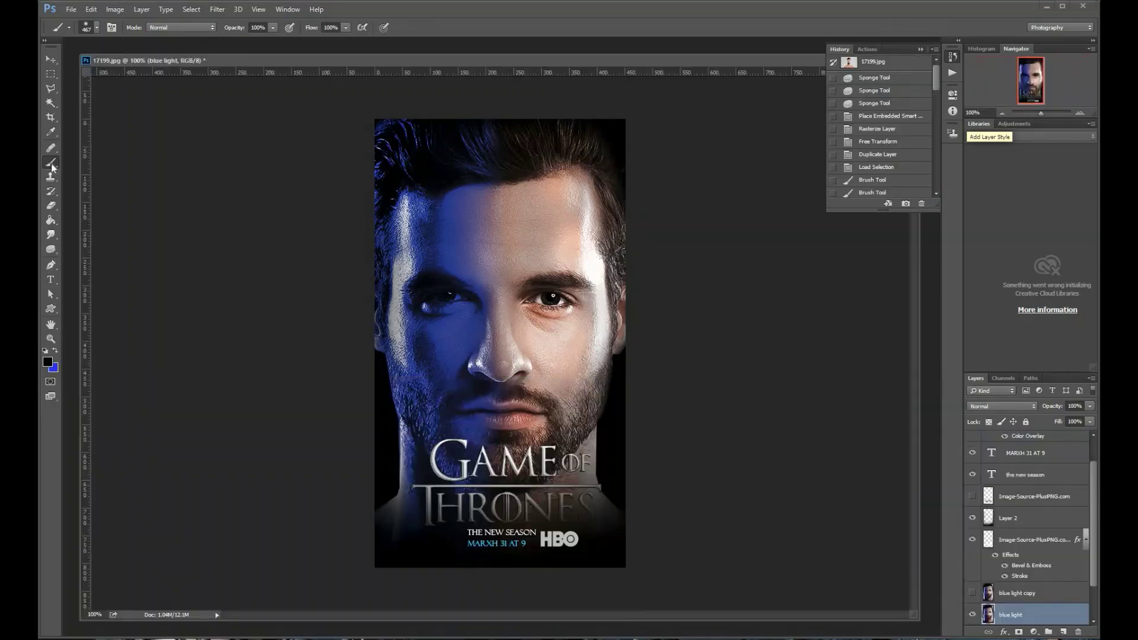
pyautogui.rightClick(562, 294)
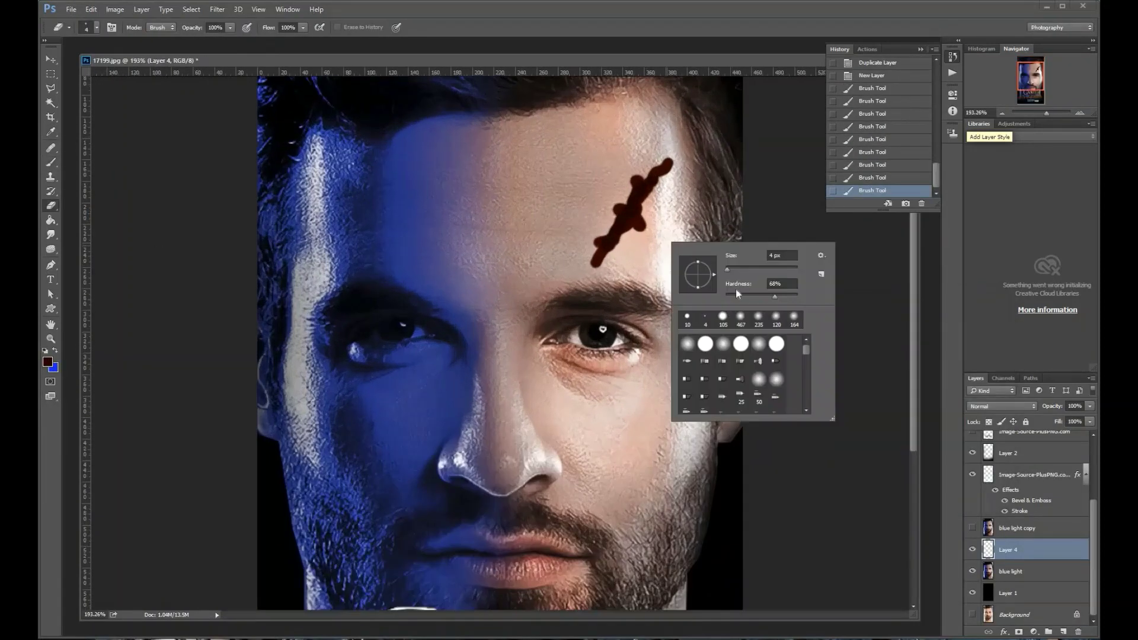
# Trim the forehead scar's edges into a jagged shape and fit the poster in view.
pyautogui.moveTo(692, 259); pyautogui.dragTo(688, 258)
pyautogui.moveTo(639, 214); pyautogui.dragTo(651, 202)
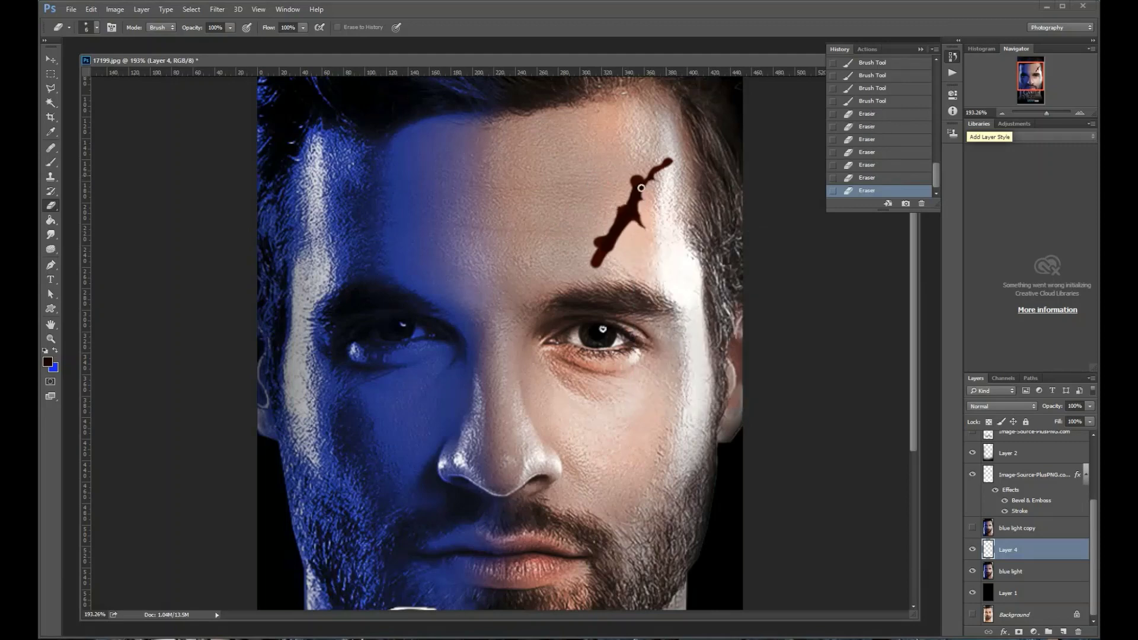
pyautogui.hotkey('ctrl', '0')
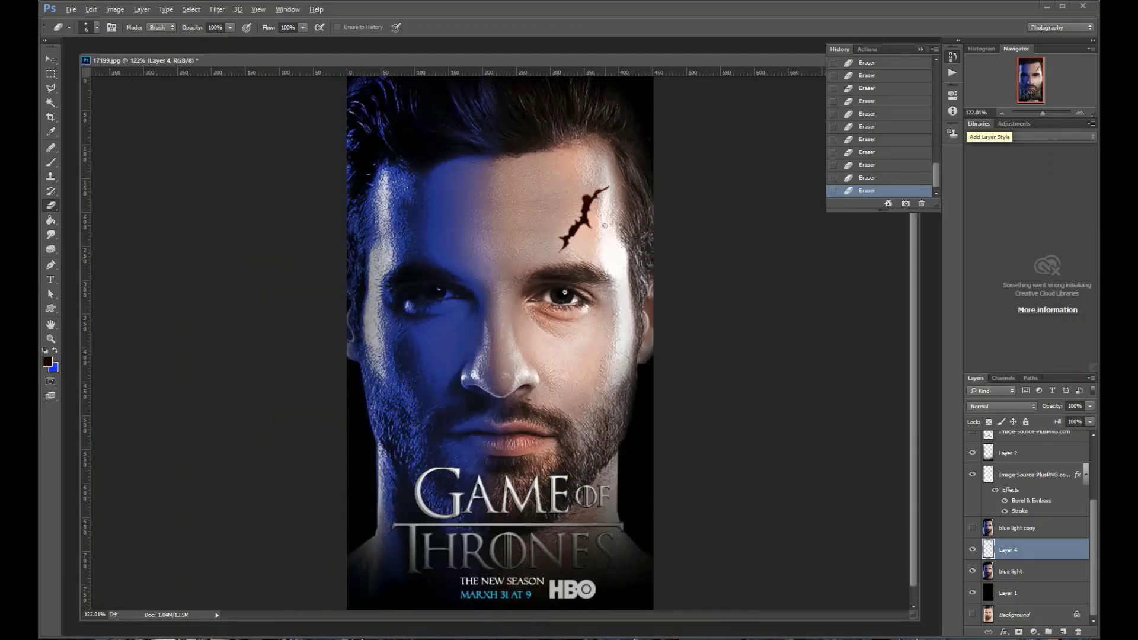
pyautogui.scroll(-2, 565, 292)
# Give the scar a Bevel & Emboss with adjusted light angle, value 20, and Normal highlight mode.
pyautogui.click(1004, 632)
pyautogui.click(1014, 501)
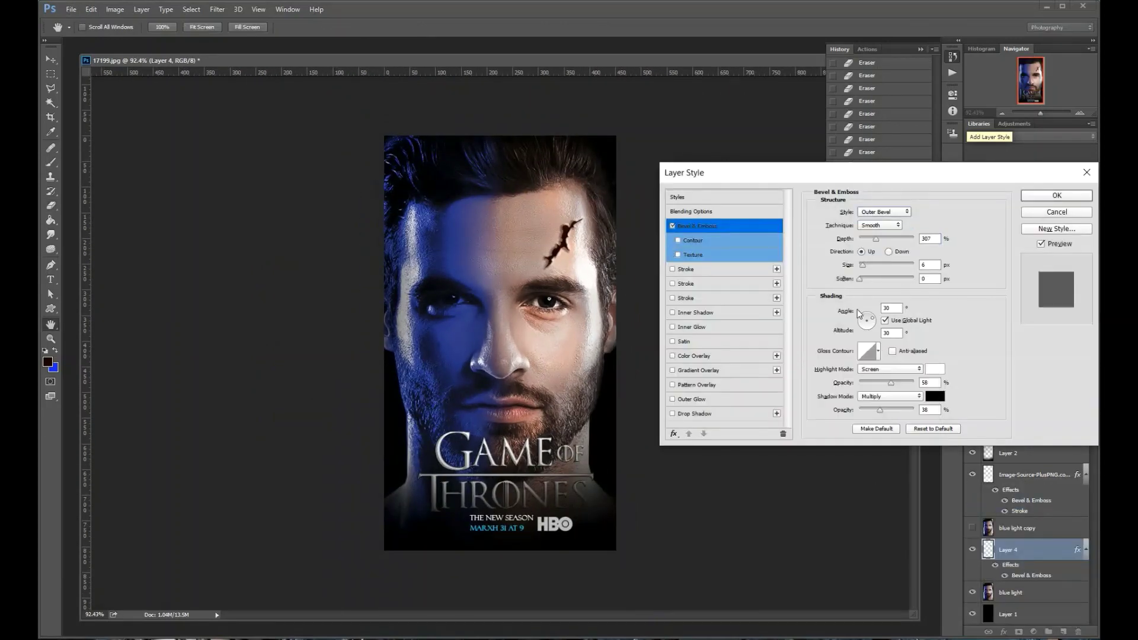
pyautogui.moveTo(858, 311); pyautogui.dragTo(863, 317)
pyautogui.write('20')
pyautogui.click(890, 369)
pyautogui.click(874, 370)
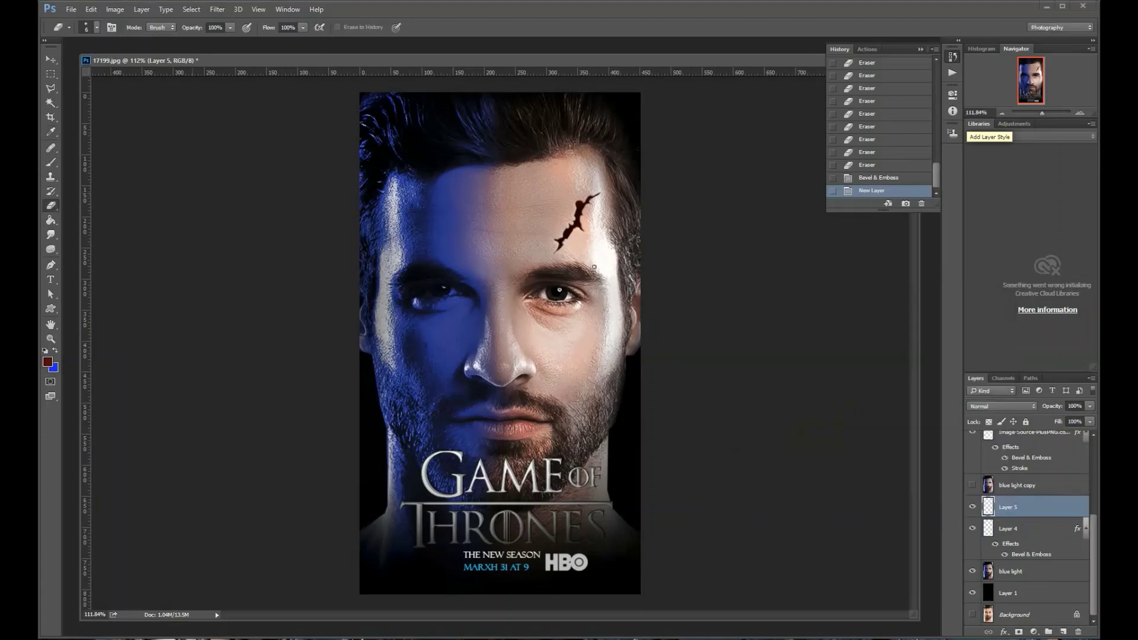
# Brush an orange glow around the forehead scar.
pyautogui.press('b')
pyautogui.rightClick(609, 240)
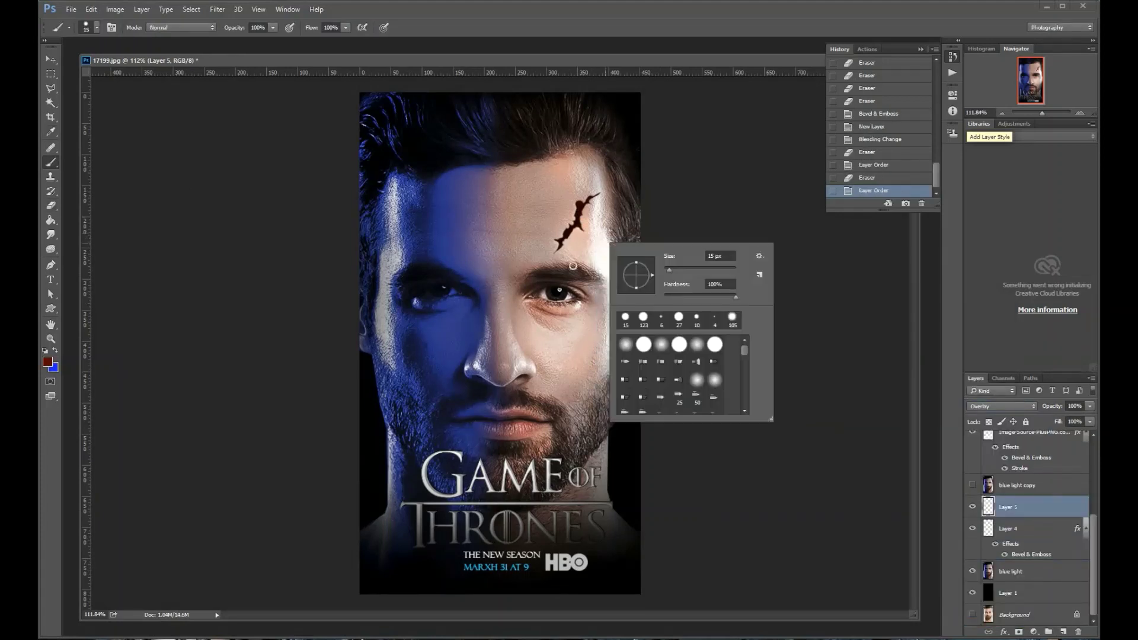
pyautogui.moveTo(590, 199); pyautogui.dragTo(561, 246)
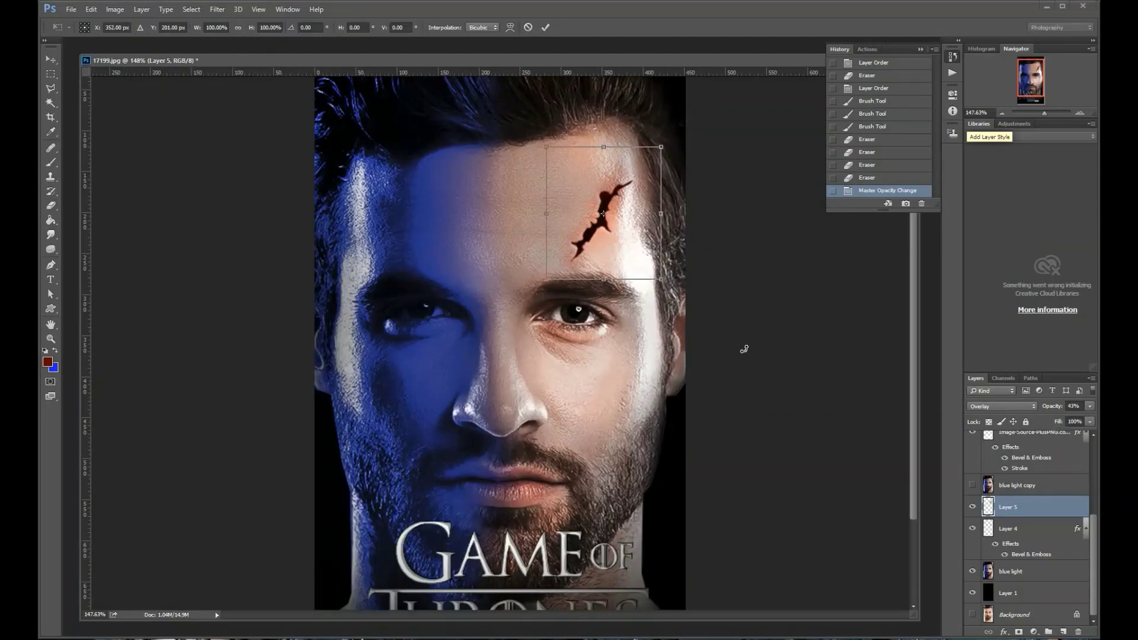
pyautogui.press('Escape')
# Erase stray, rough parts of the scar's edge and smudge it.
pyautogui.press('e')
pyautogui.hotkey('alt', '[')
pyautogui.click(594, 242)
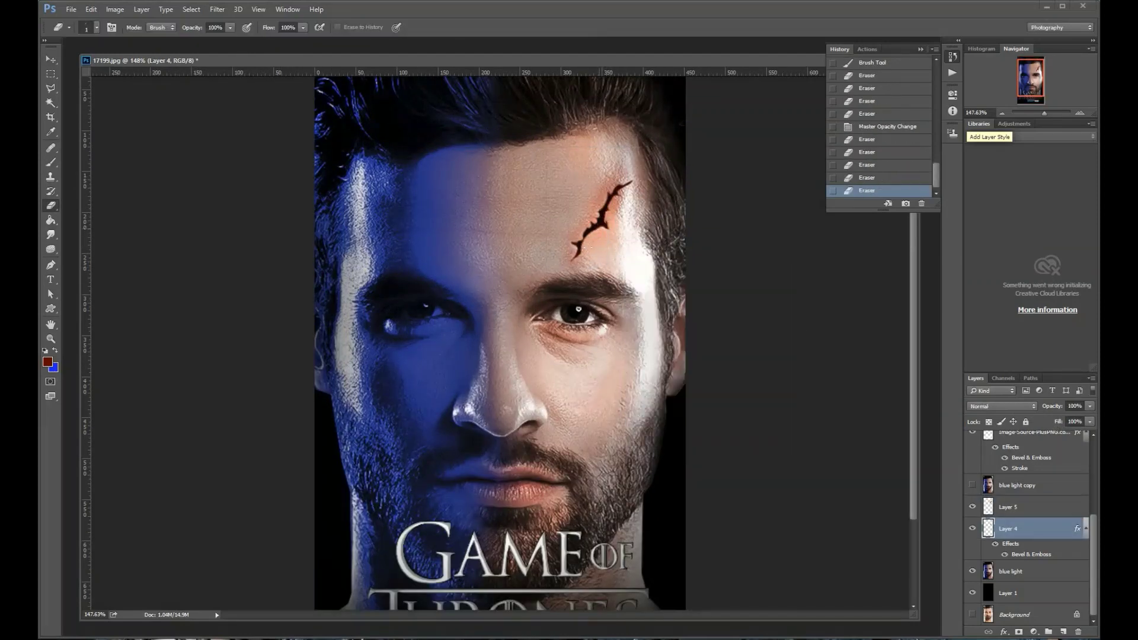
pyautogui.moveTo(50, 234); pyautogui.dragTo(77, 258)
pyautogui.click(602, 215)
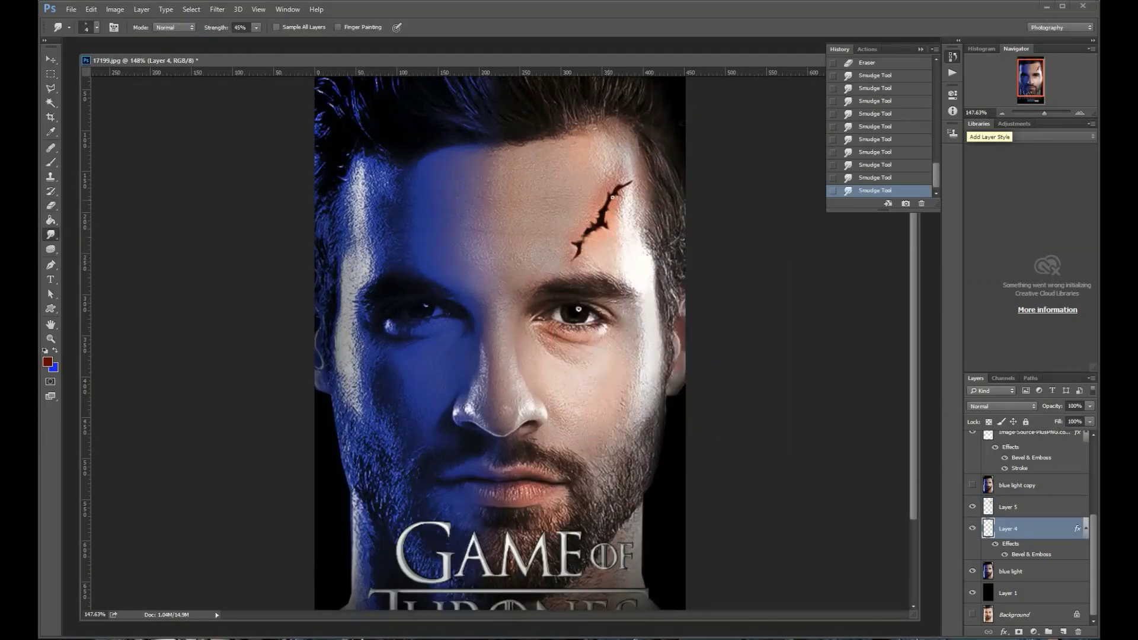
# Add noise to the scar and lower the scar layer's opacity.
pyautogui.click(115, 8)
pyautogui.click(433, 219)
pyautogui.press('Return')
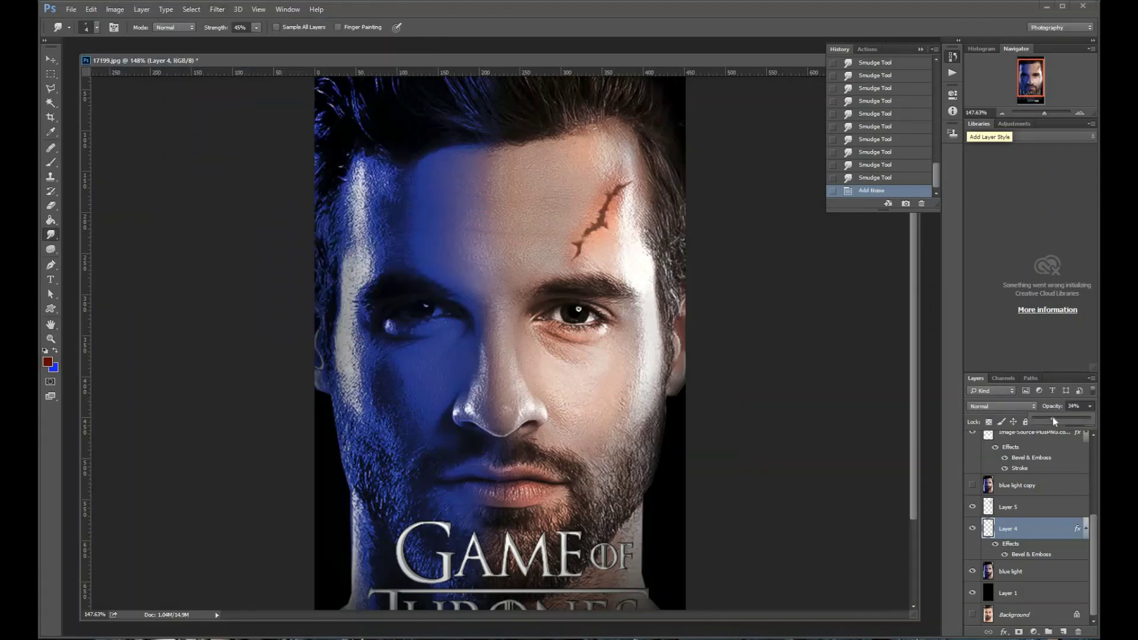
pyautogui.hotkey('ctrl', 'shift', 'alt', 'n')
pyautogui.scroll(3, 499, 214)
# Paint shading on a new glow layer and set its opacity to 63%.
pyautogui.press('b')
pyautogui.rightClick(749, 227)
pyautogui.press('Escape')
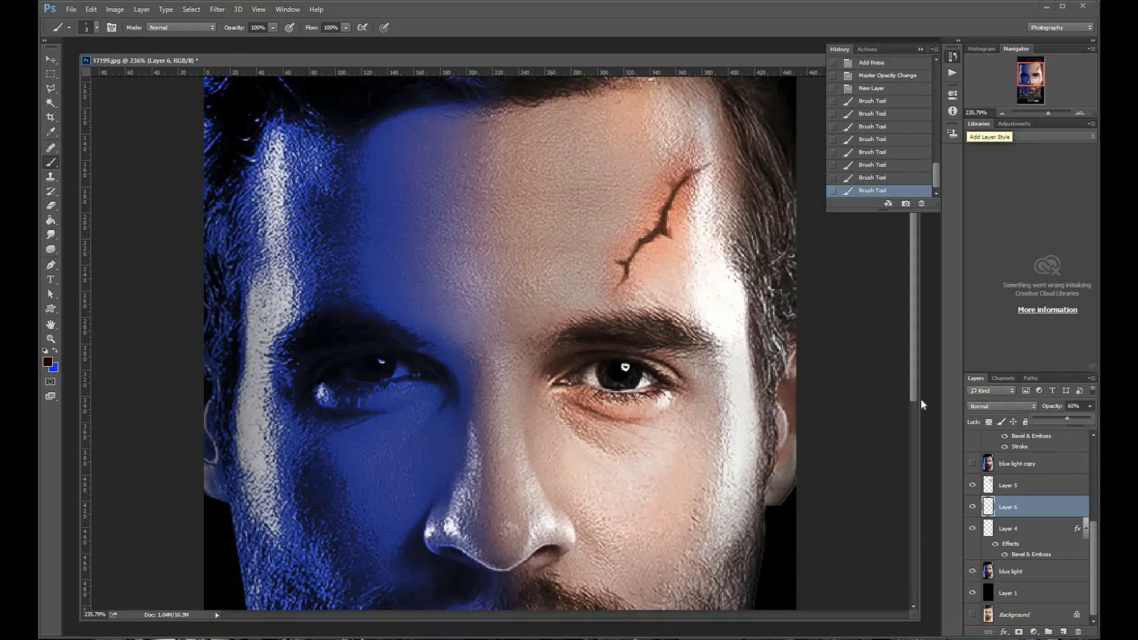
pyautogui.scroll(-5, 500, 338)
pyautogui.scroll(2, 499, 338)
pyautogui.hotkey('alt', ']')
pyautogui.moveTo(1076, 417); pyautogui.dragTo(1074, 421)
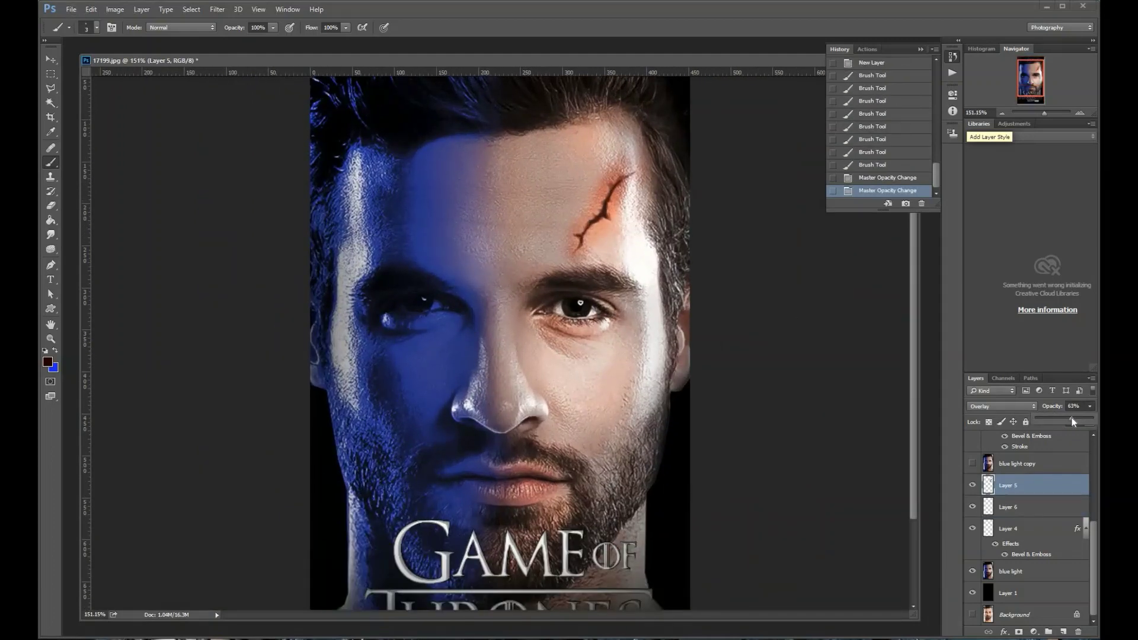
# Duplicate the scar layers and move the copy onto the left cheek.
pyautogui.hotkey('alt', '[')
pyautogui.hotkey('alt', '[')
pyautogui.hotkey('ctrl', 't')
pyautogui.press('Return')
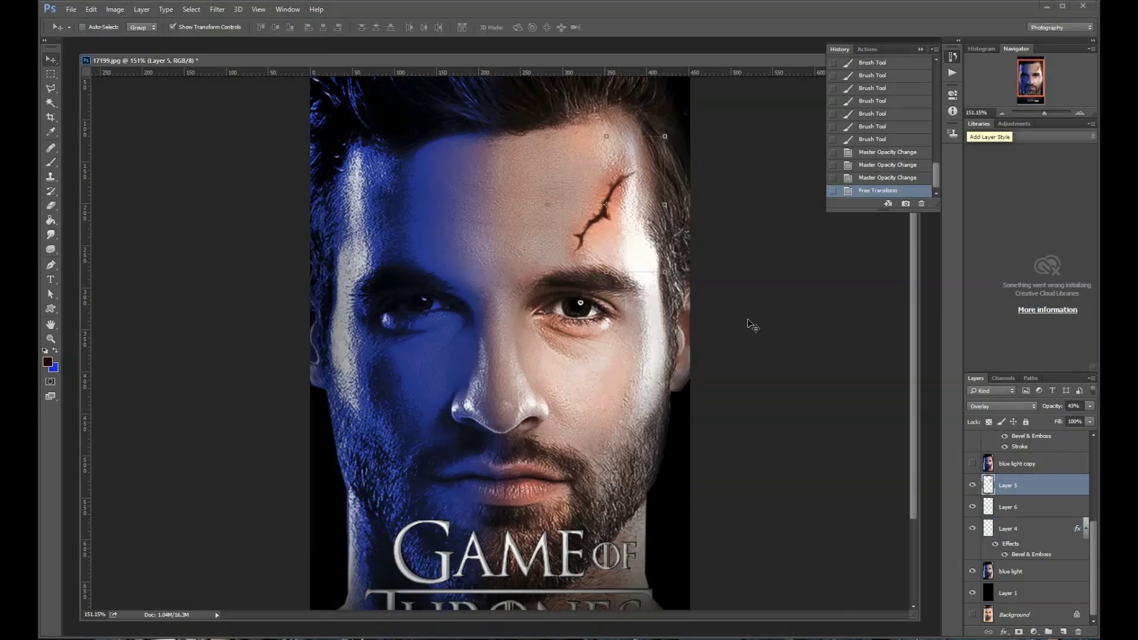
pyautogui.moveTo(611, 213); pyautogui.dragTo(409, 386)
# Pick a dark colour and paint fine detail into the cheek scar with a small brush.
pyautogui.scroll(2, 451, 421)
pyautogui.hotkey('alt', ']')
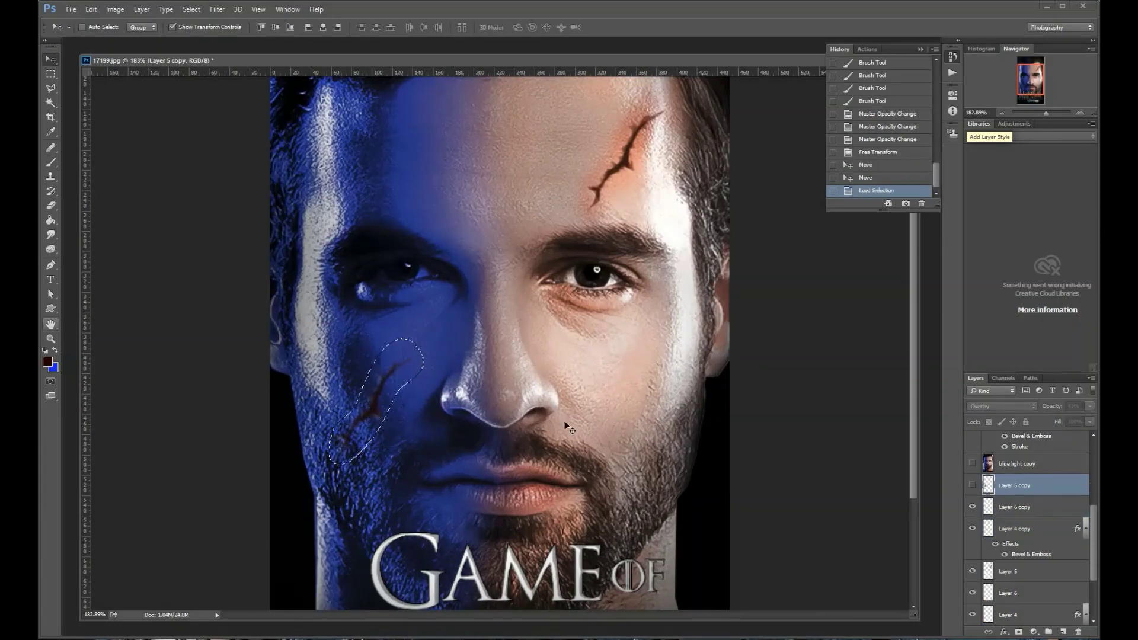
pyautogui.scroll(2, 452, 421)
pyautogui.scroll(2, 452, 421)
pyautogui.press('b')
pyautogui.click(47, 362)
pyautogui.press('Escape')
pyautogui.hotkey('alt', '[')
pyautogui.moveTo(283, 380)
pyautogui.mouseDown()
pyautogui.moveTo(311, 358)
pyautogui.moveTo(312, 340)
pyautogui.mouseUp()
pyautogui.rightClick(312, 381)
pyautogui.press('Return')
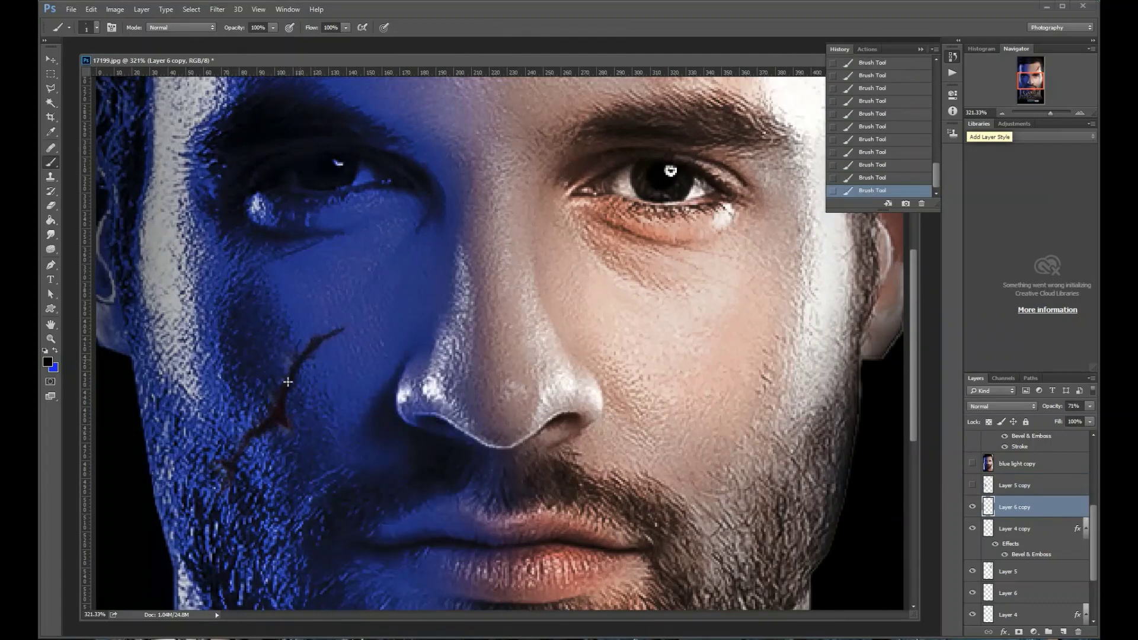
# Smudge the cheek scar's edges into the surrounding skin.
pyautogui.scroll(-4, 226, 427)
pyautogui.scroll(1, 355, 421)
pyautogui.press('r')
pyautogui.moveTo(362, 422); pyautogui.dragTo(380, 403)
pyautogui.hotkey('alt', ']')
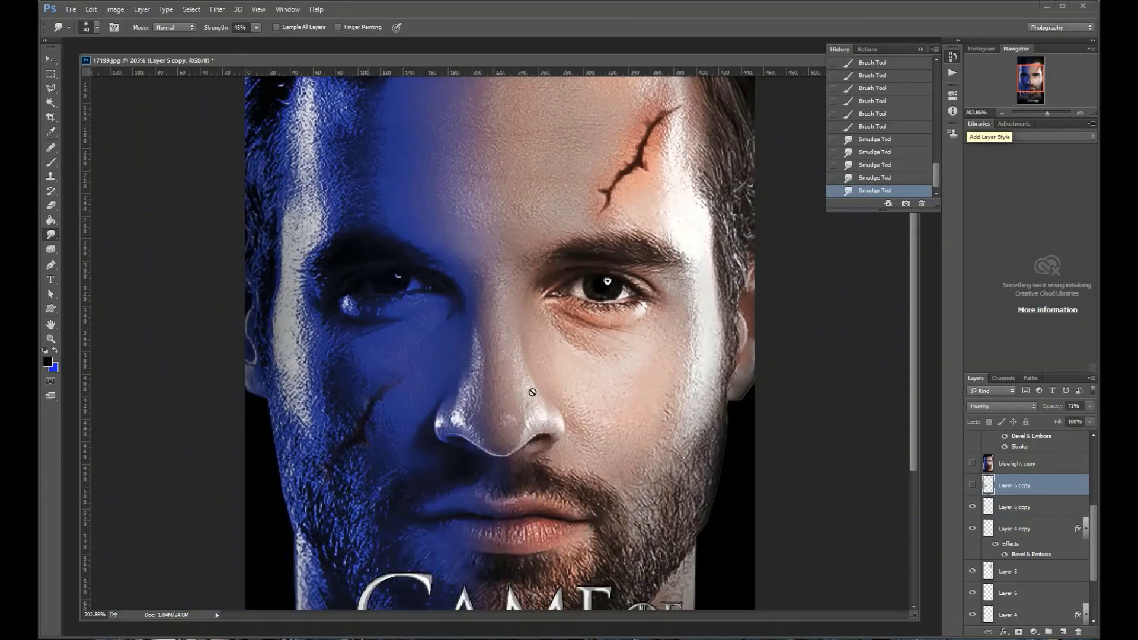
pyautogui.rightClick(409, 392)
pyautogui.press('Escape')
pyautogui.scroll(-5, 498, 344)
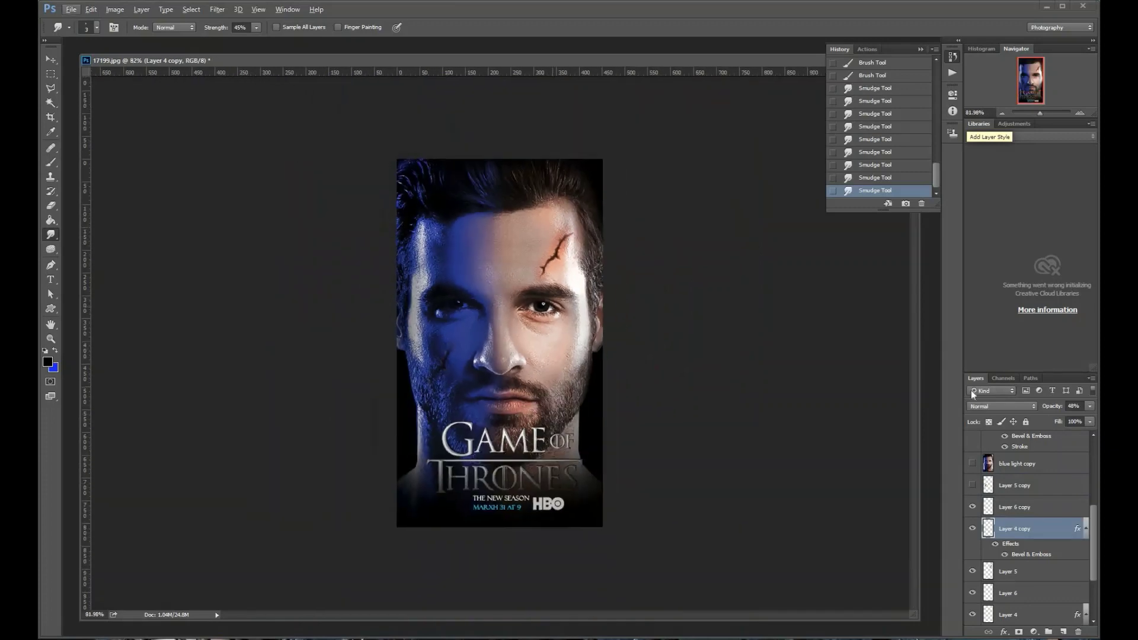
pyautogui.press('w')
pyautogui.scroll(-2, 1015, 496)
pyautogui.press('v')
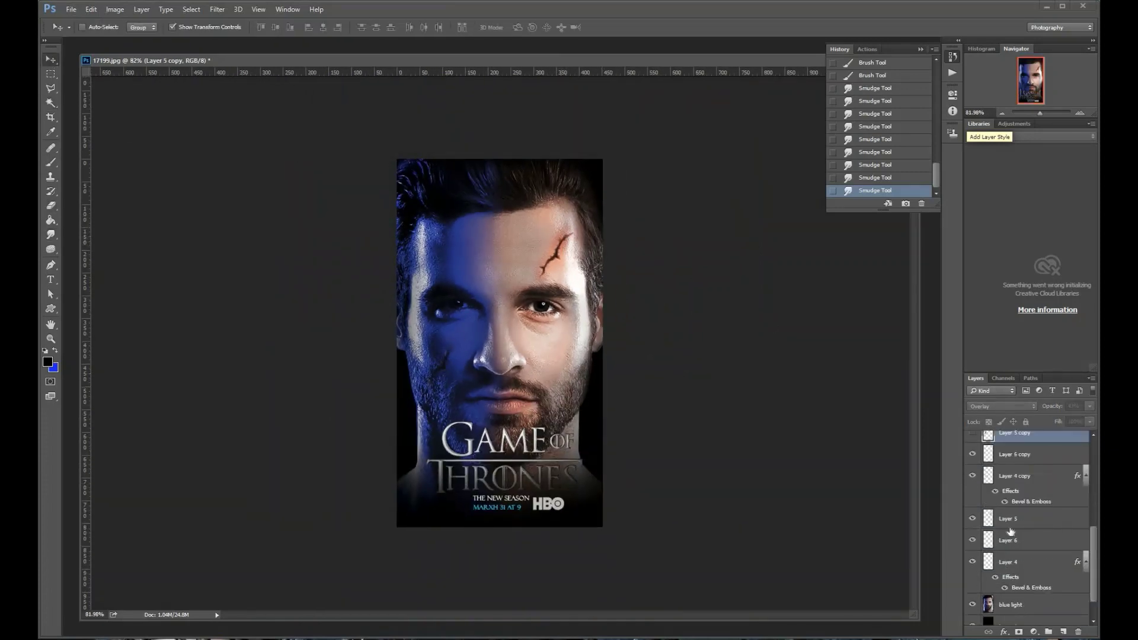
# Erase excess glow around the scar on Layer 5.
pyautogui.press('e')
pyautogui.click(1008, 519)
pyautogui.scroll(-2, 1031, 533)
pyautogui.rightClick(581, 249)
pyautogui.moveTo(563, 250); pyautogui.dragTo(584, 240)
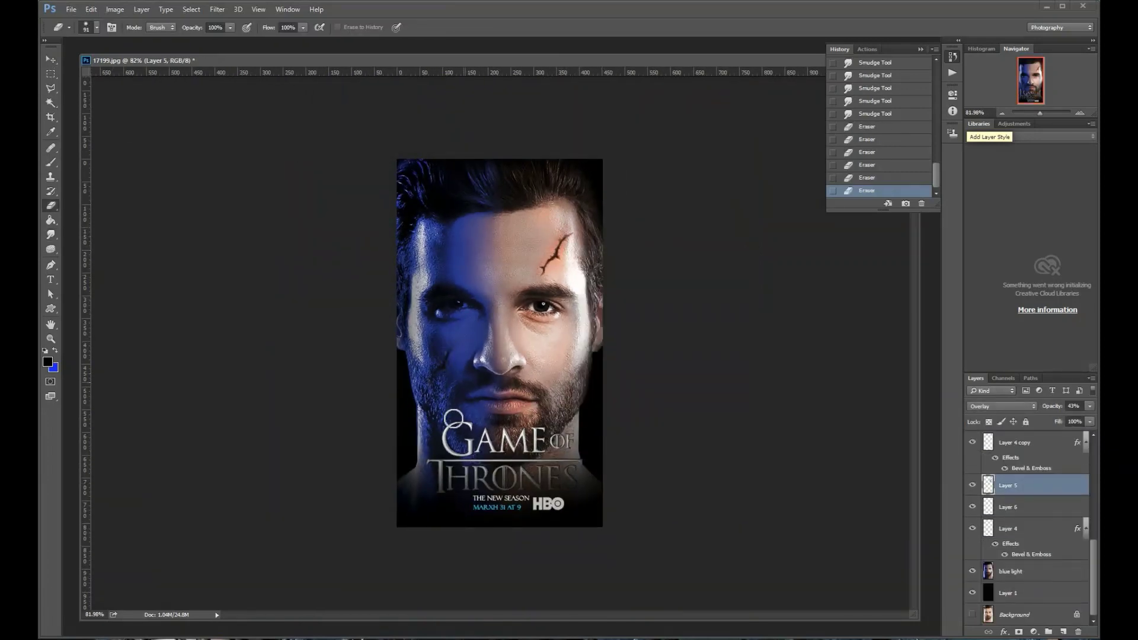
pyautogui.scroll(-3, 483, 419)
pyautogui.scroll(3, 1031, 534)
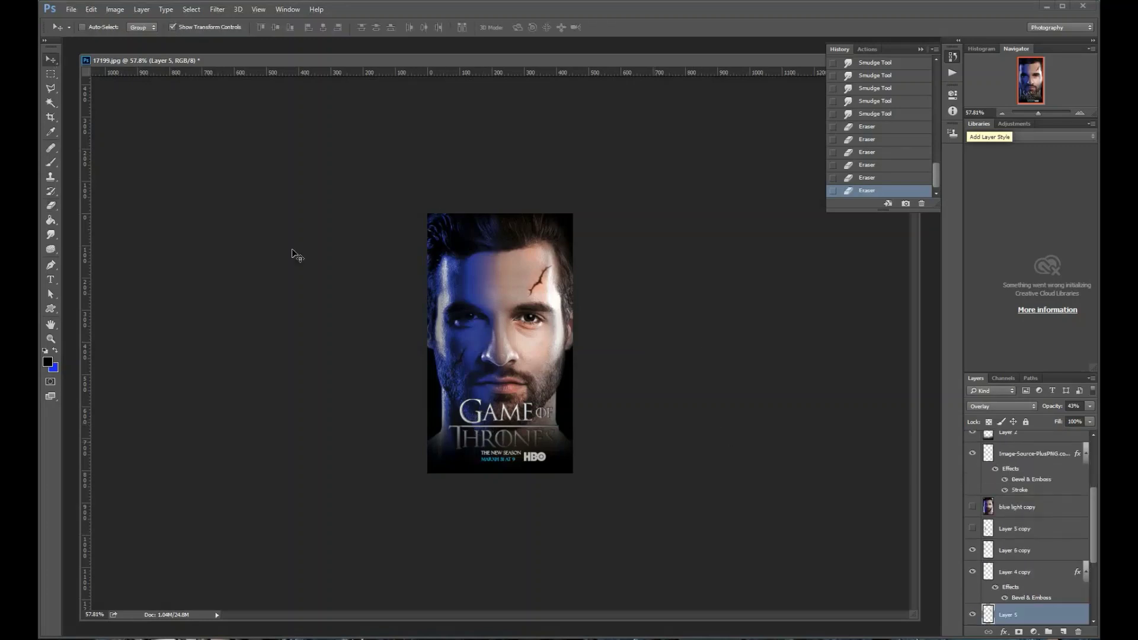
# Make a rectangular selection, deselect it, and reposition the content with the Move tool.
pyautogui.press('m')
pyautogui.moveTo(427, 213); pyautogui.dragTo(574, 314)
pyautogui.hotkey('ctrl', 'd')
pyautogui.press('v')
pyautogui.moveTo(759, 344); pyautogui.dragTo(662, 325)
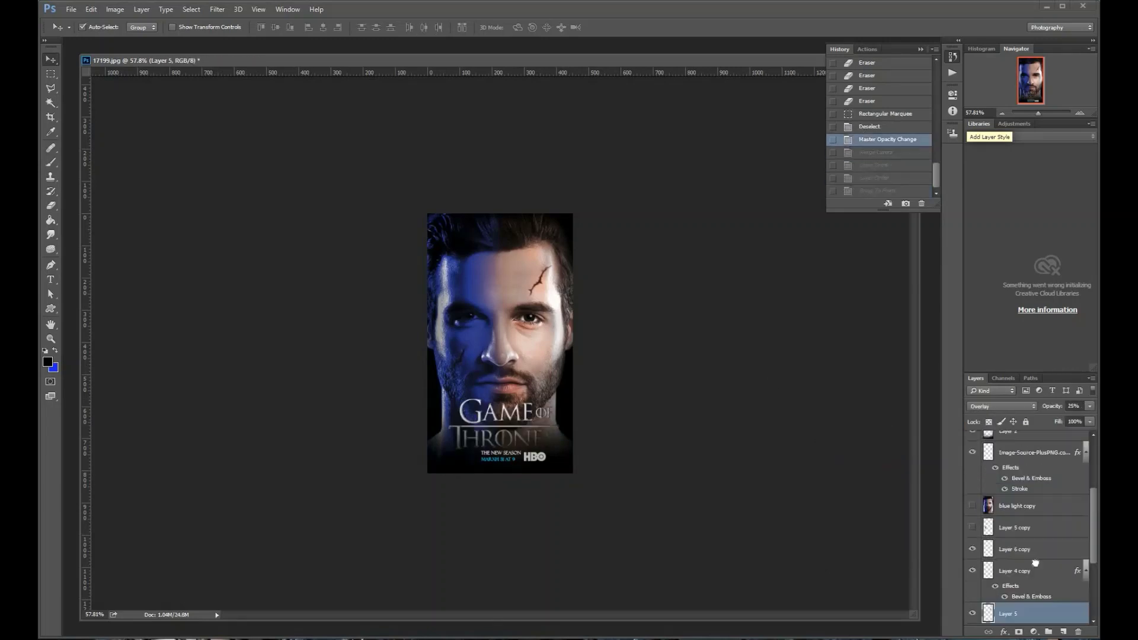
# Reorder the portrait layers and merge them with Ctrl+E.
pyautogui.hotkey('ctrl', ']')
pyautogui.hotkey('ctrl', ']')
pyautogui.hotkey('ctrl', 'e')
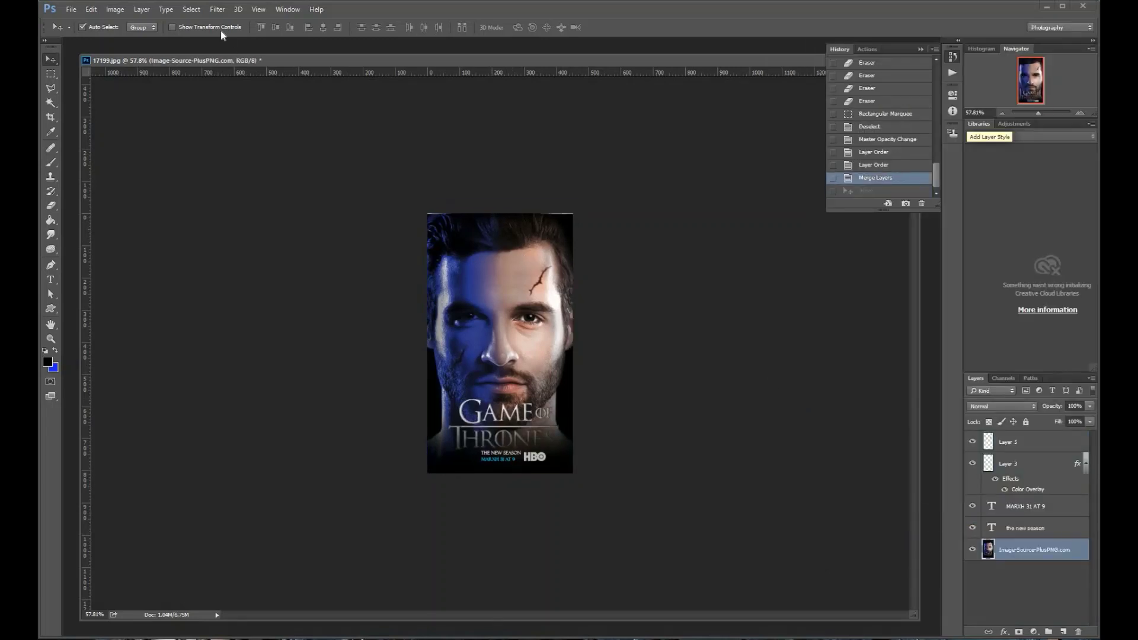
pyautogui.click(214, 27)
pyautogui.scroll(2, 579, 356)
pyautogui.hotkey('ctrl', 'shift', 'a')
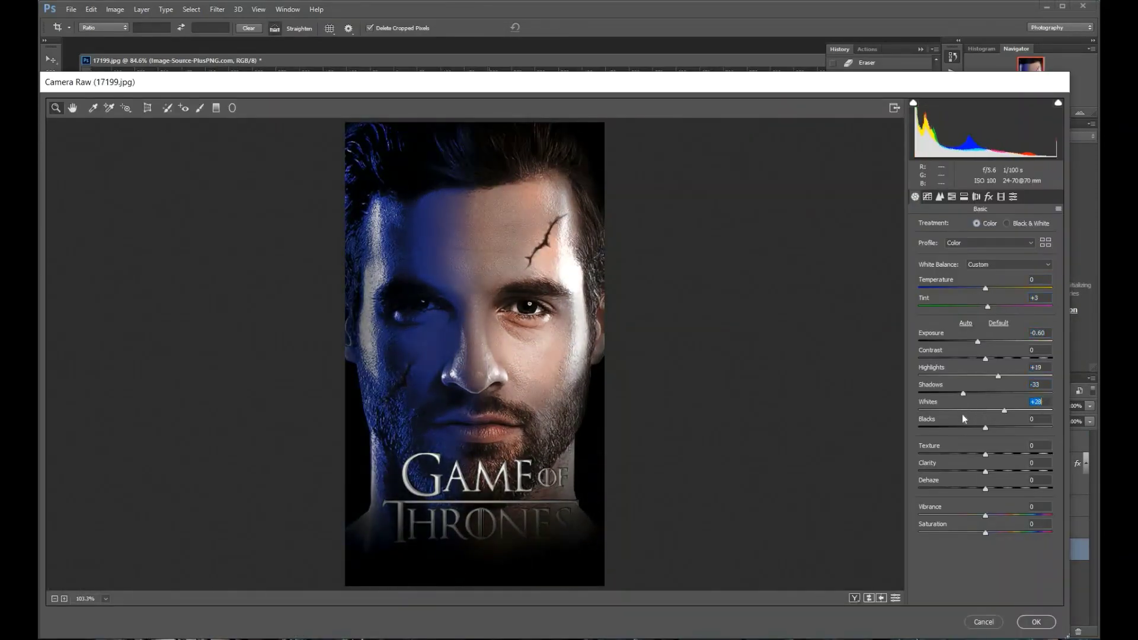
# Adjust the Camera Raw highlights slider and pick a retouching tool from the toolbar.
pyautogui.moveTo(1003, 401); pyautogui.dragTo(970, 400)
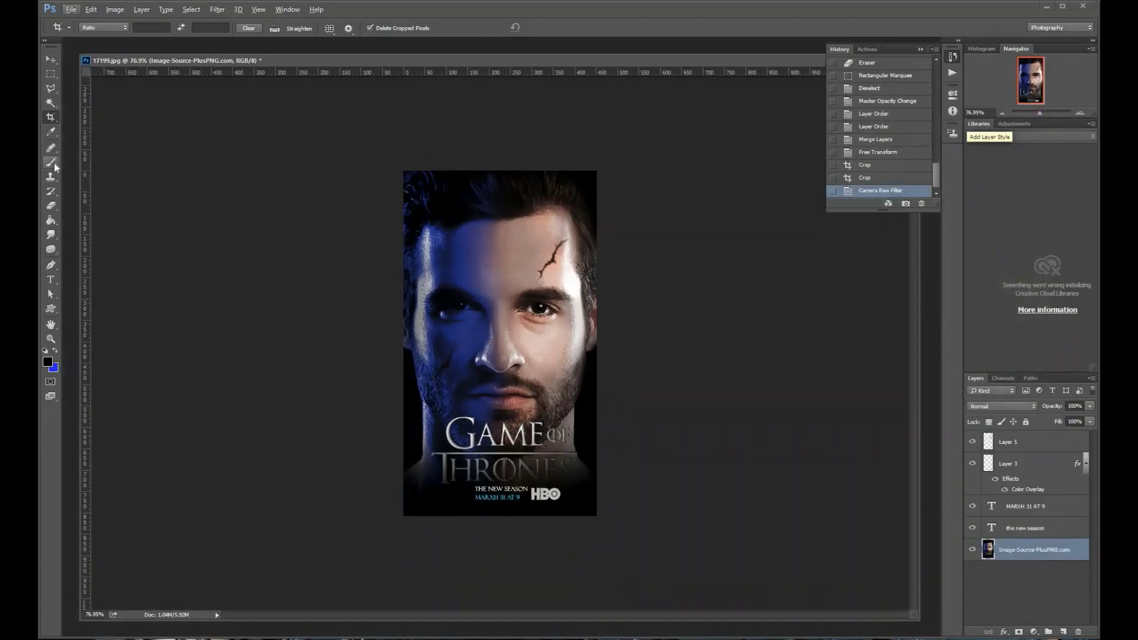
pyautogui.click(50, 253)
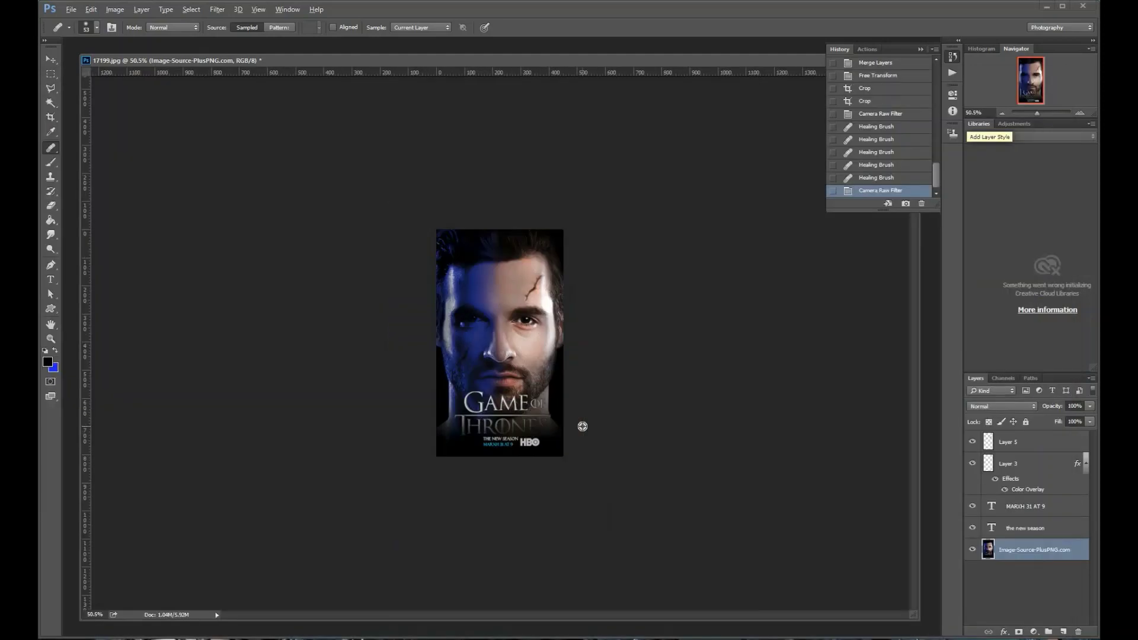
# Raise the Curves midpoint to brighten midtones, then burn shadows across the title and face.
pyautogui.moveTo(760, 340); pyautogui.dragTo(760, 336)
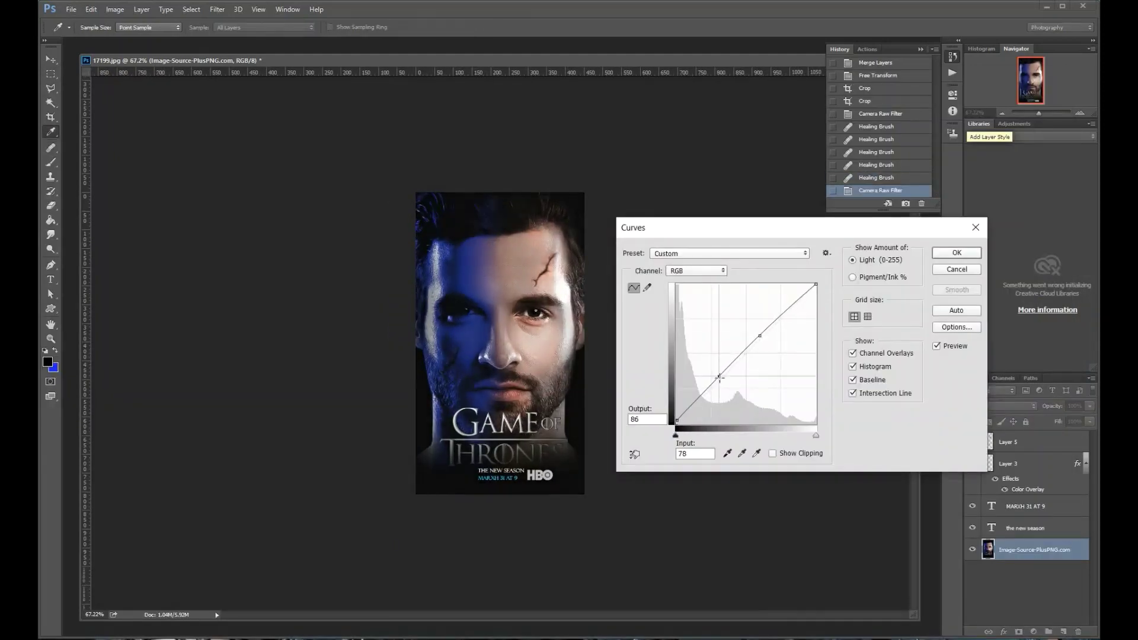
pyautogui.click(949, 254)
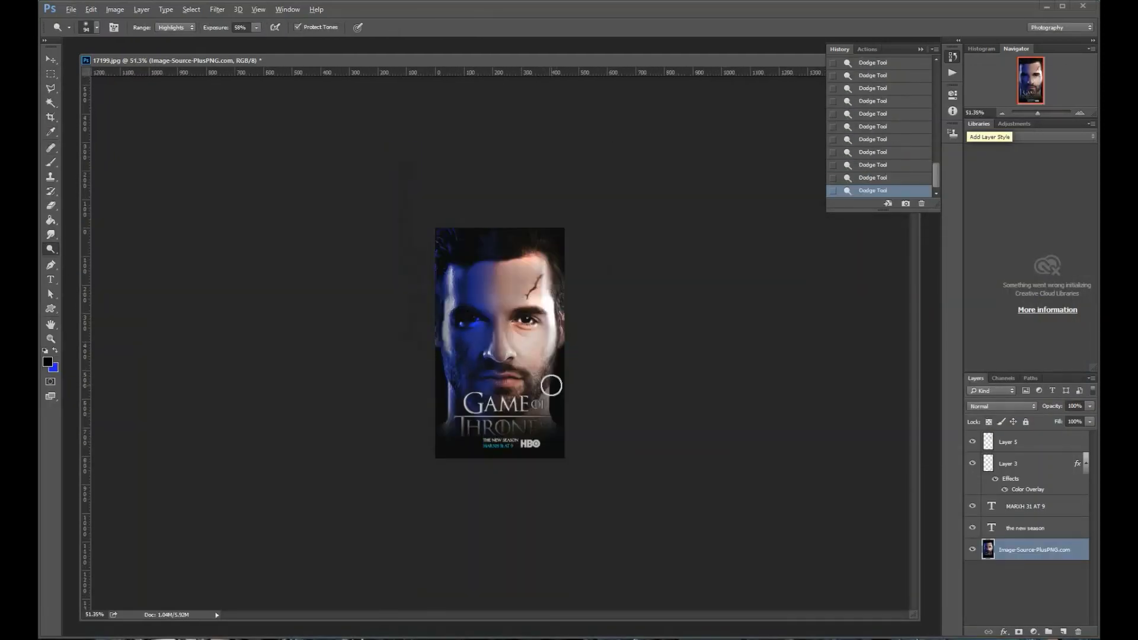
pyautogui.hotkey('ctrl', '+')
pyautogui.moveTo(468, 510); pyautogui.dragTo(566, 510)
pyautogui.rightClick(522, 465)
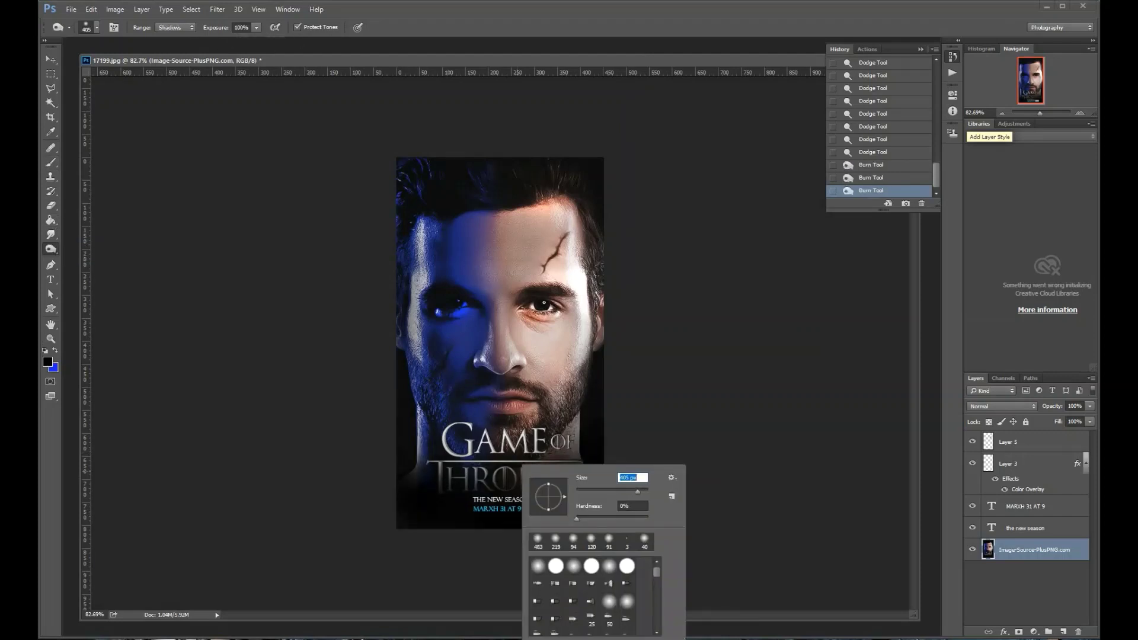
pyautogui.moveTo(442, 453); pyautogui.dragTo(560, 453)
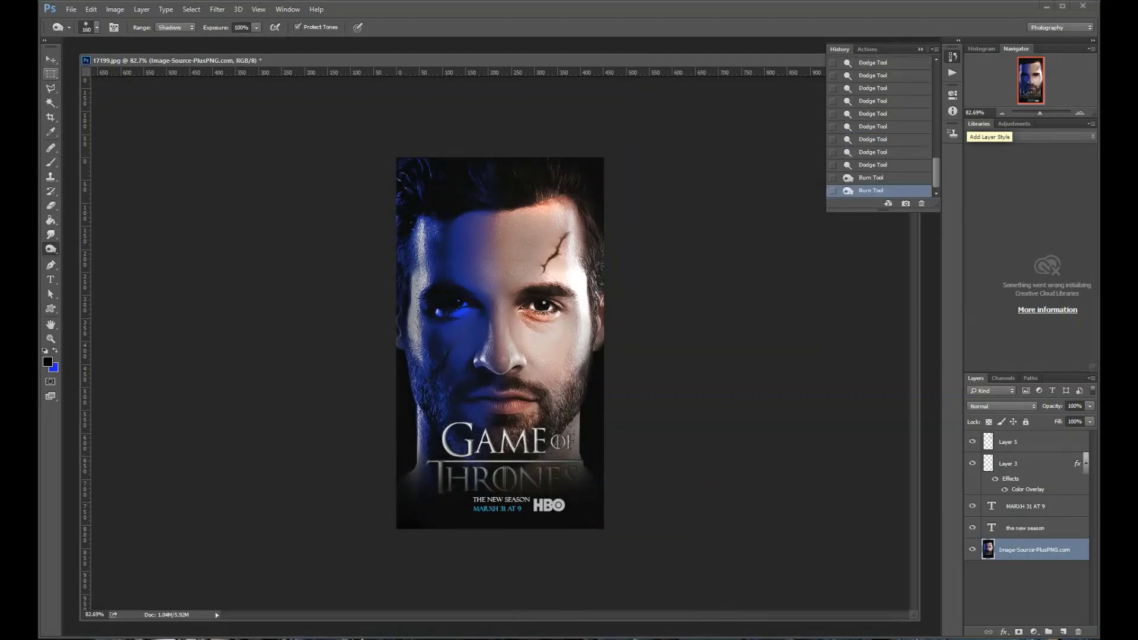
# Bring up Save As to store the flattened poster as a Photoshop PSD.
pyautogui.hotkey('ctrl', 'shift', 's')
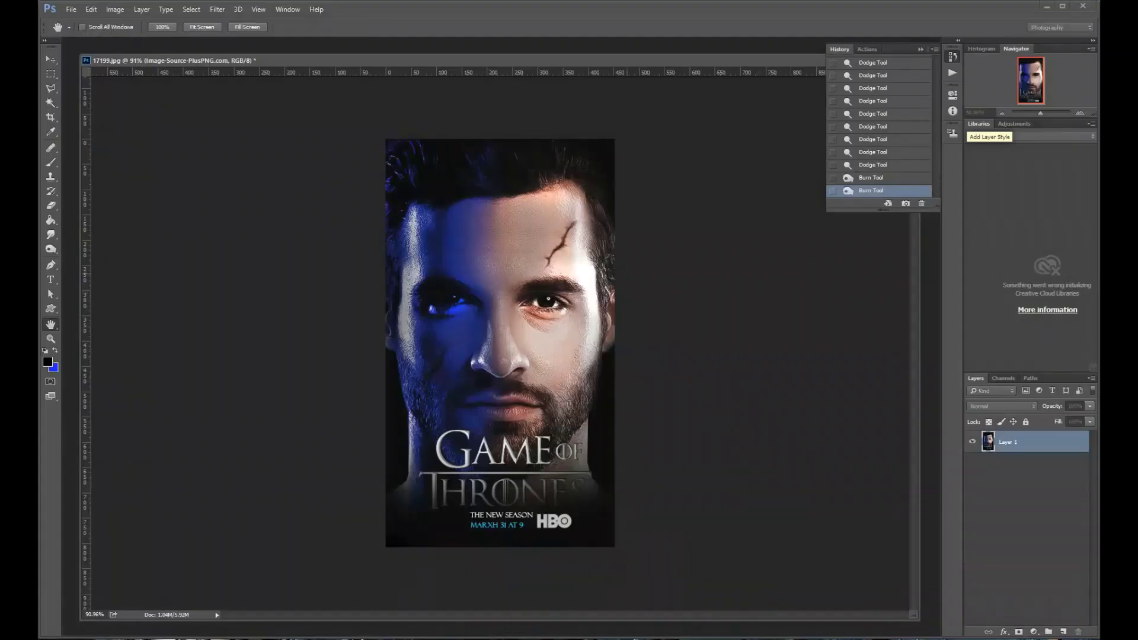